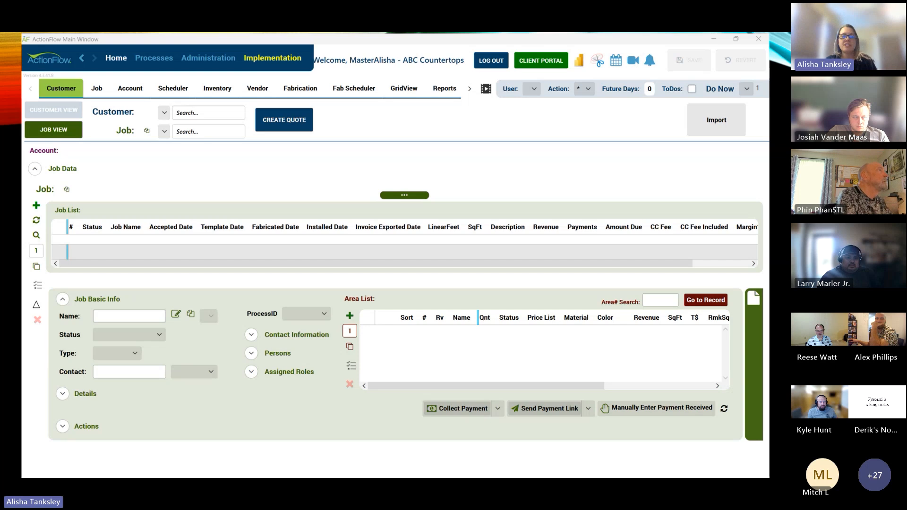
key(Right)
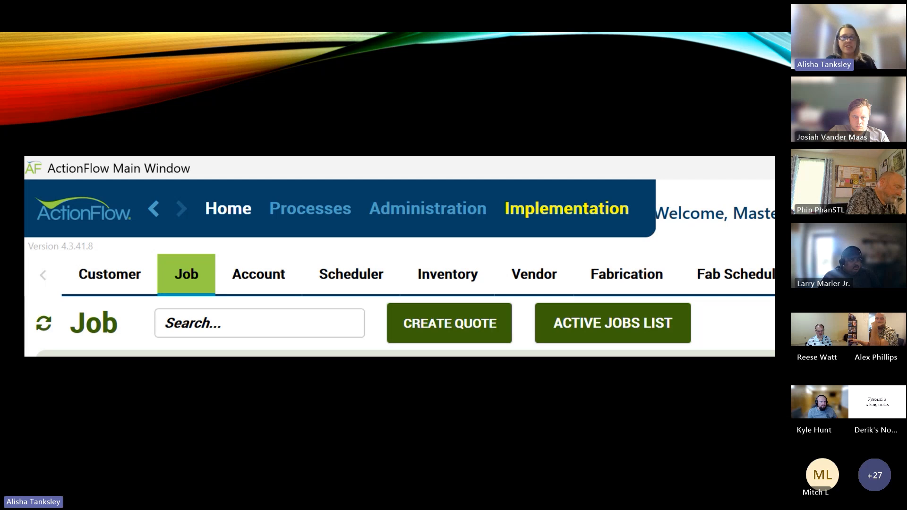
key(Right)
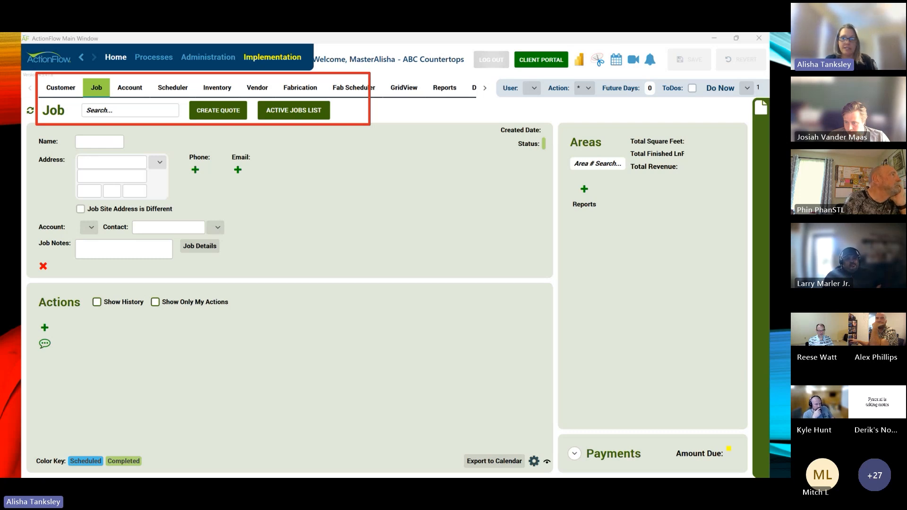
key(Right)
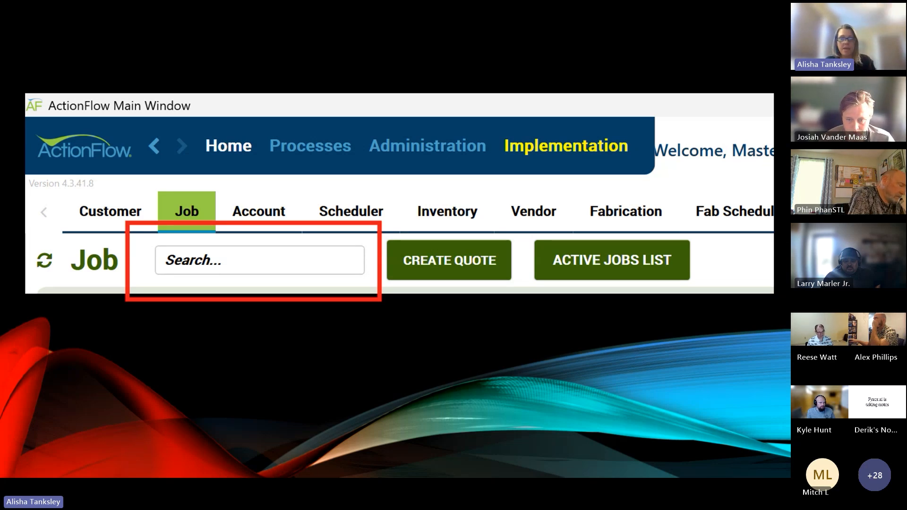
key(Right)
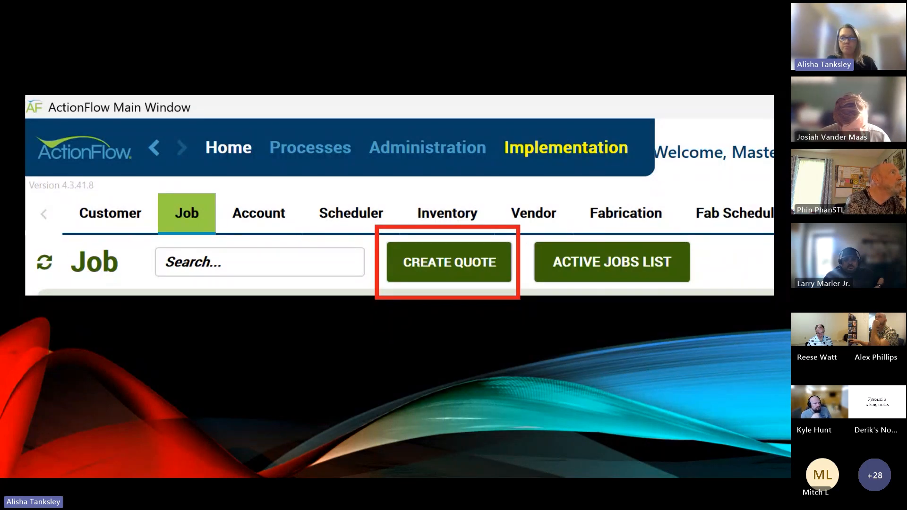
key(Right)
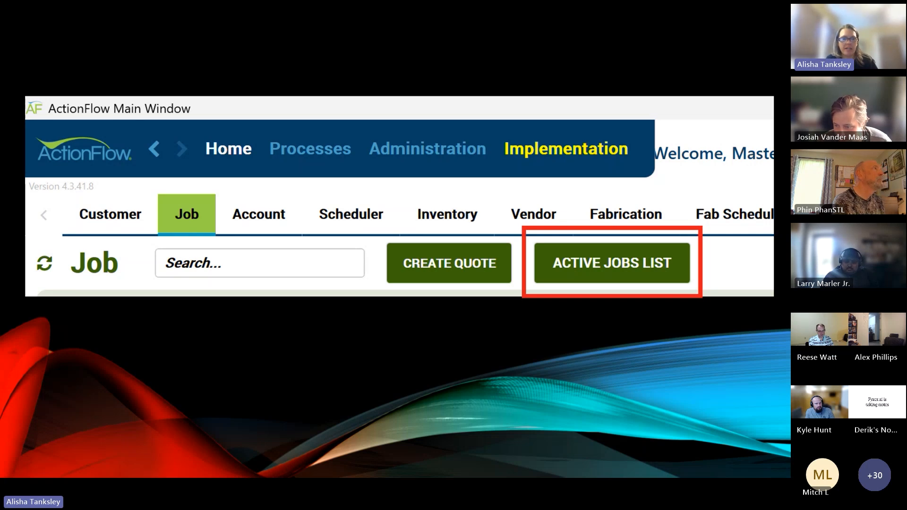
key(Right)
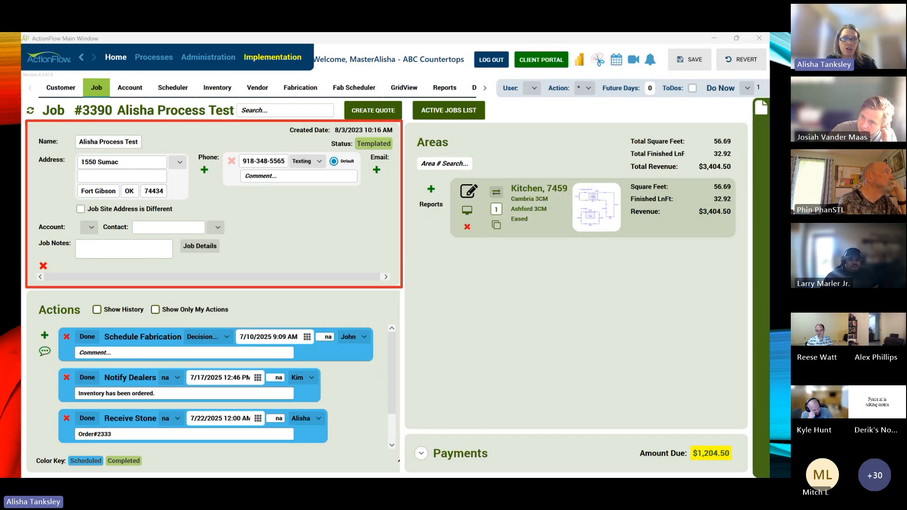
key(Right)
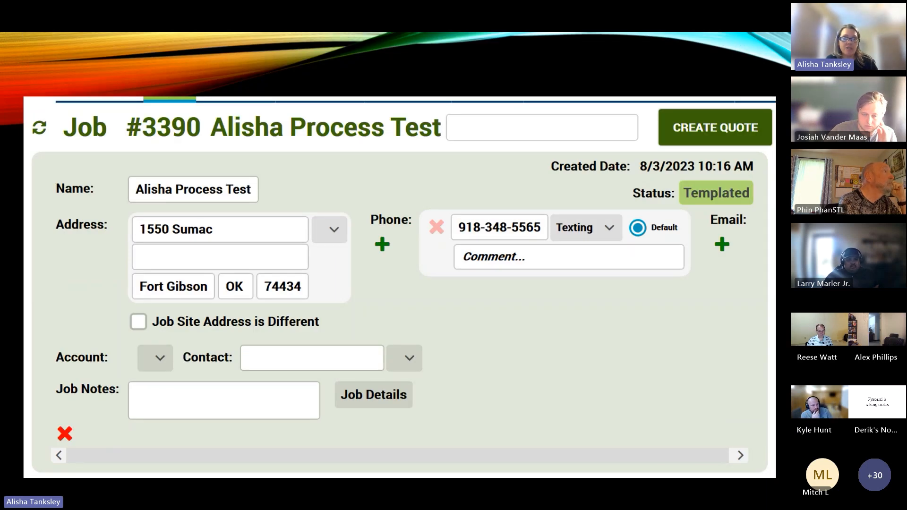
key(Right)
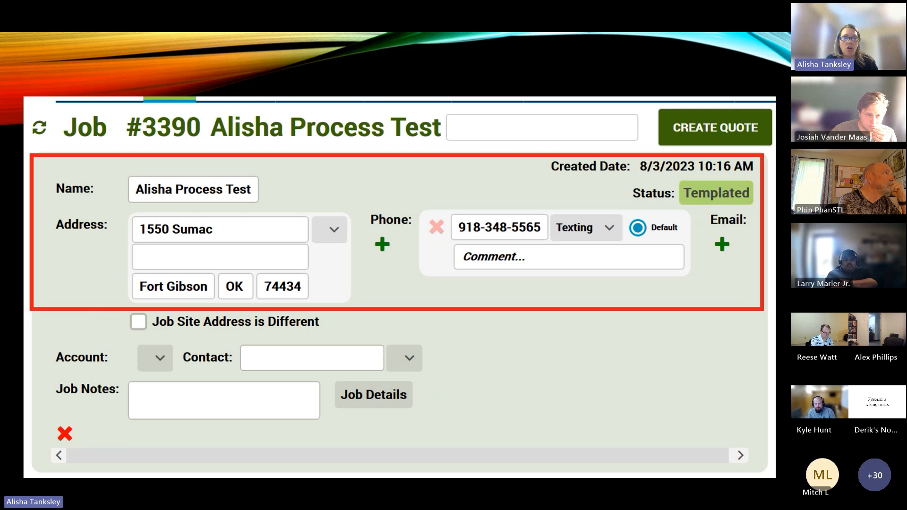
key(Right)
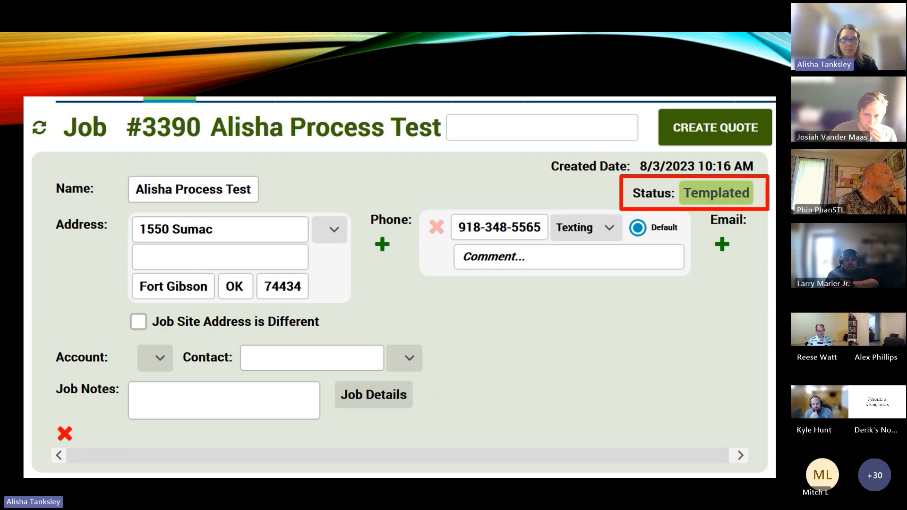
key(Right)
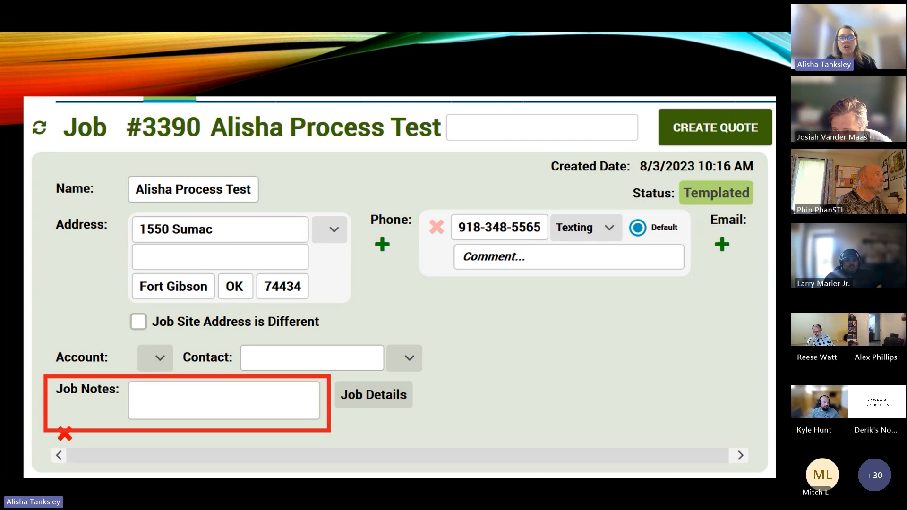
key(Right)
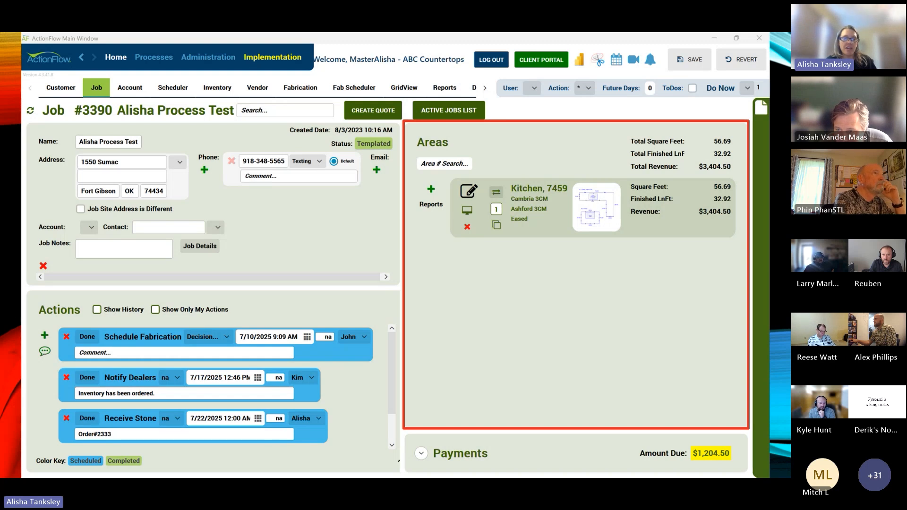
key(Right)
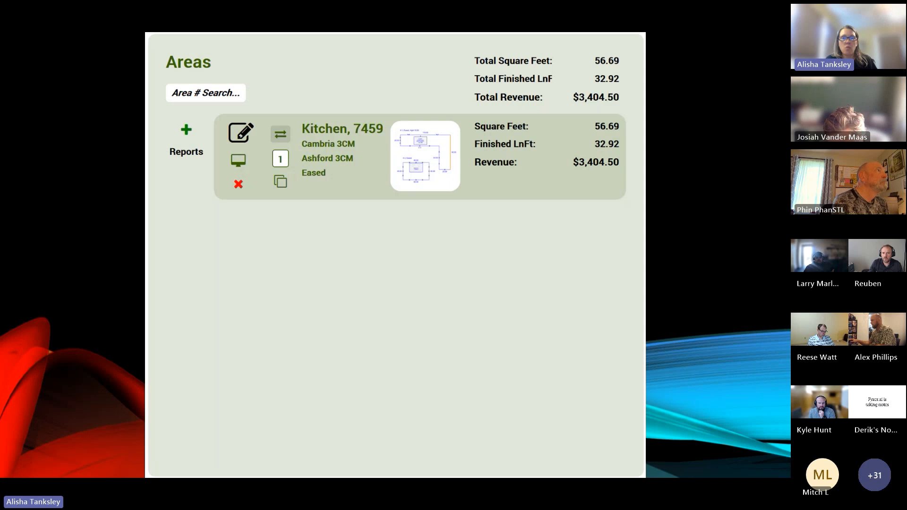
key(Right)
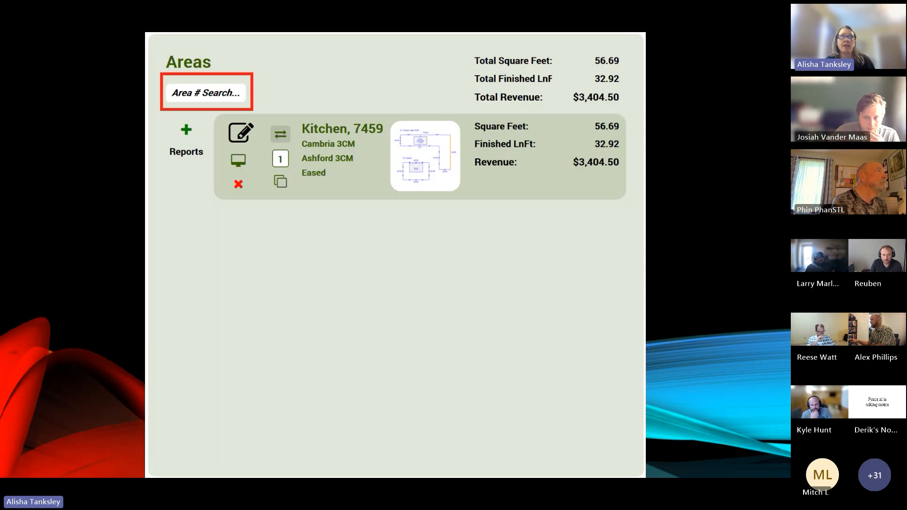
key(Right)
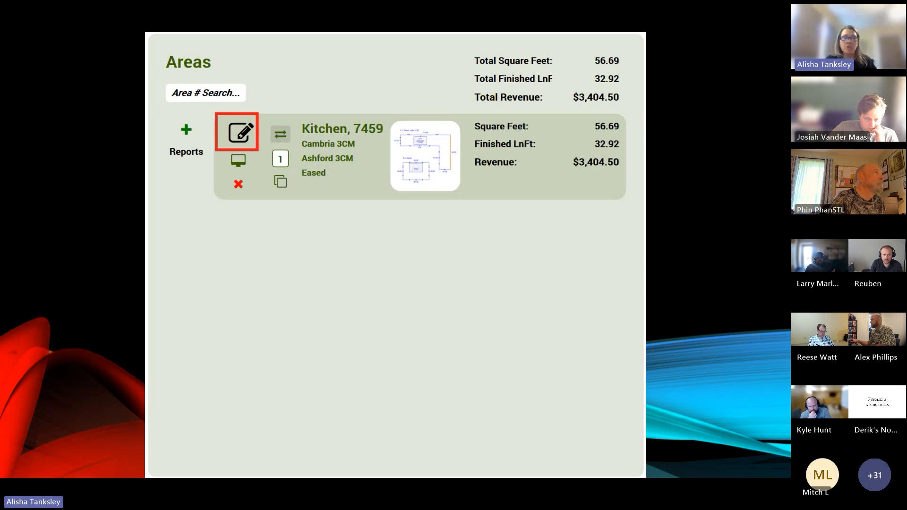
key(Right)
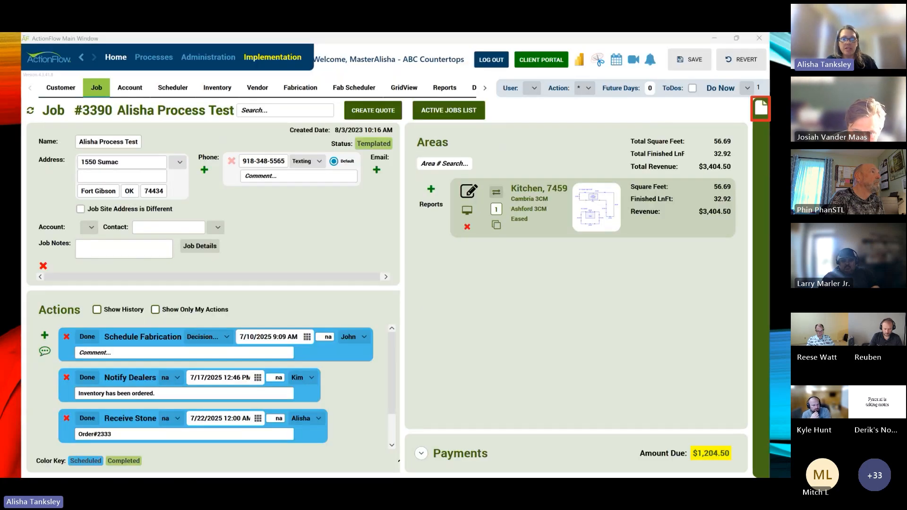
key(Right)
key(Left)
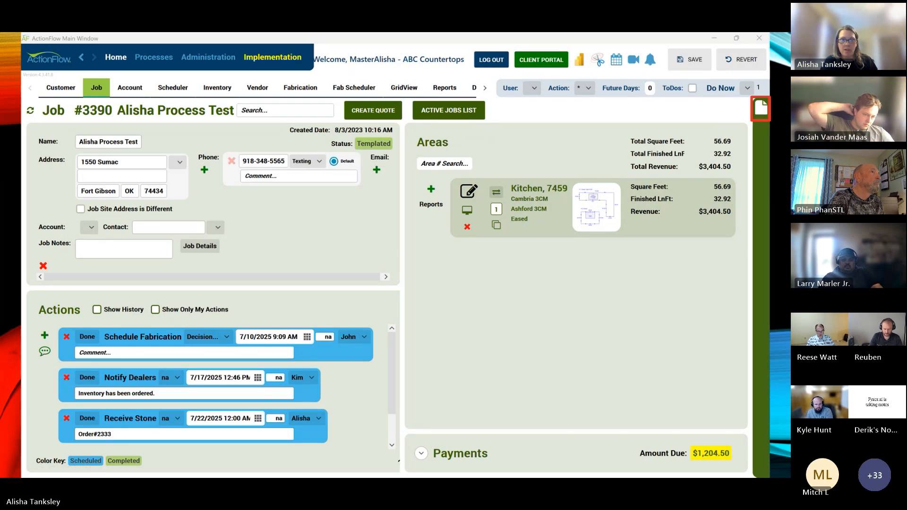
key(Right)
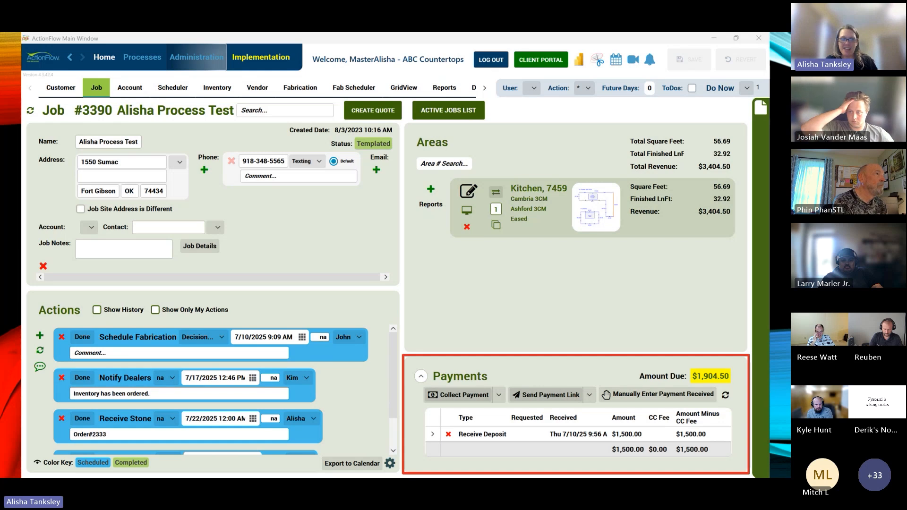
key(Right)
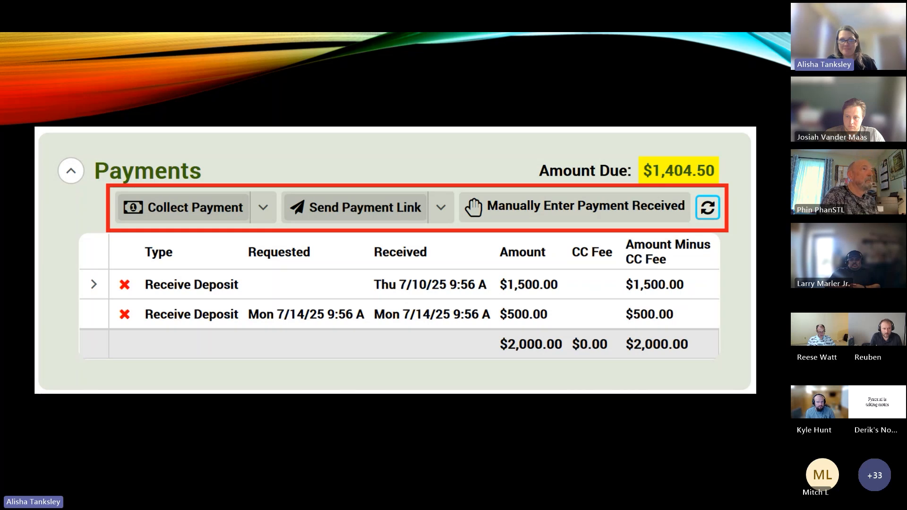
key(Right)
key(Right)
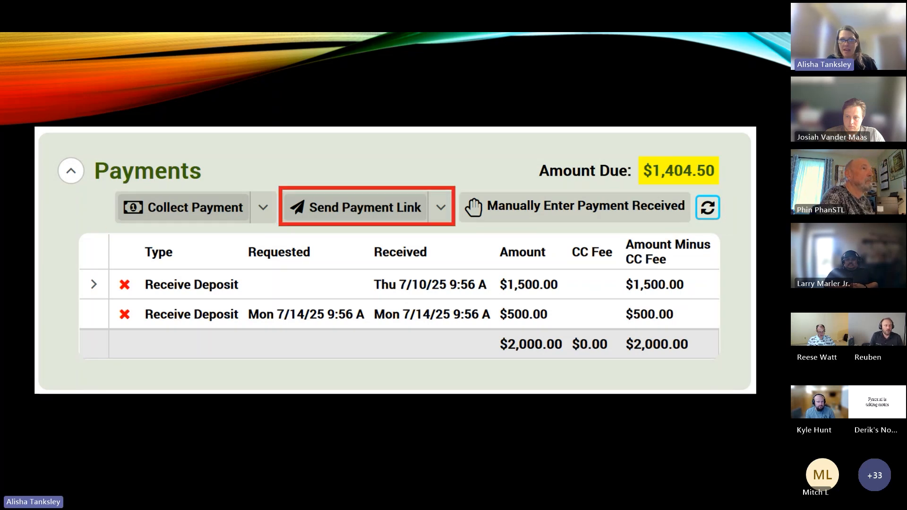
key(Right)
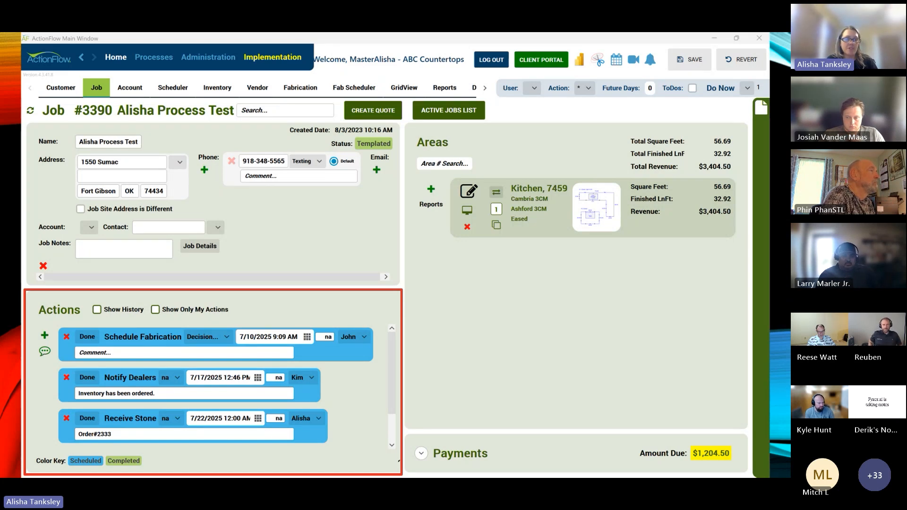
key(Right)
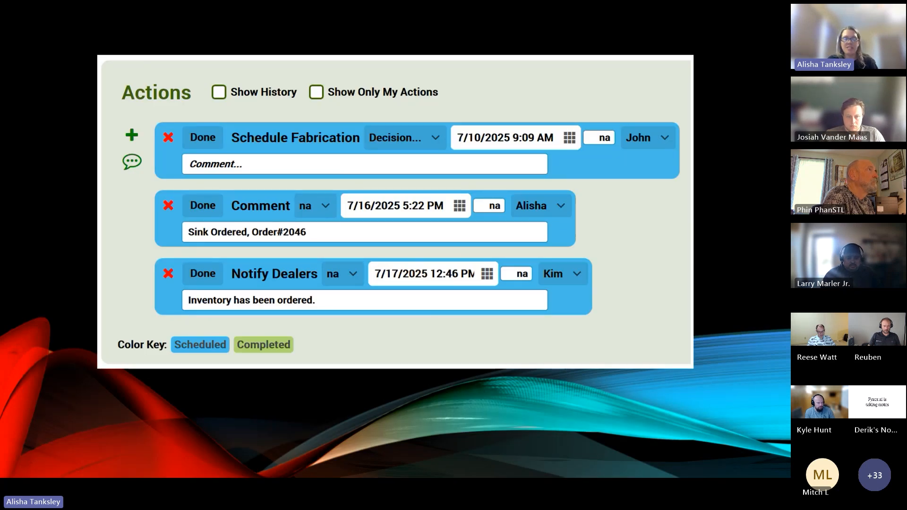
key(Right)
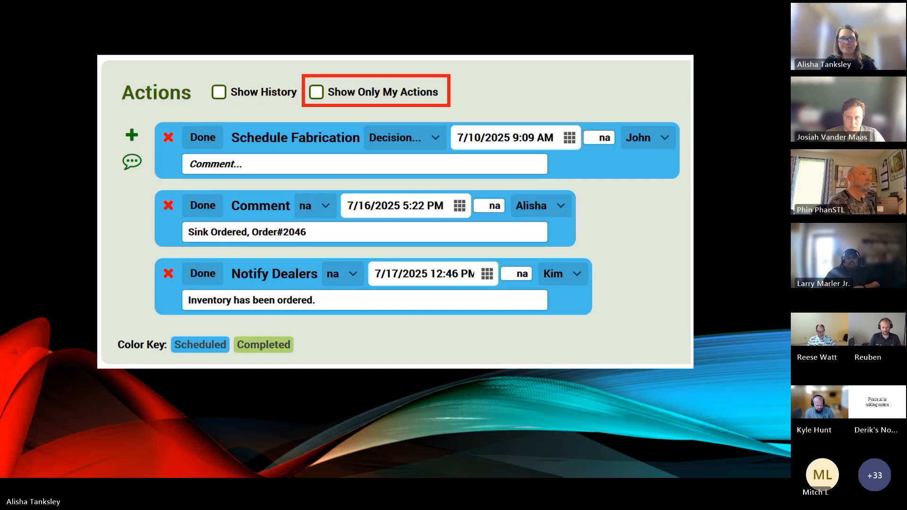
key(Right)
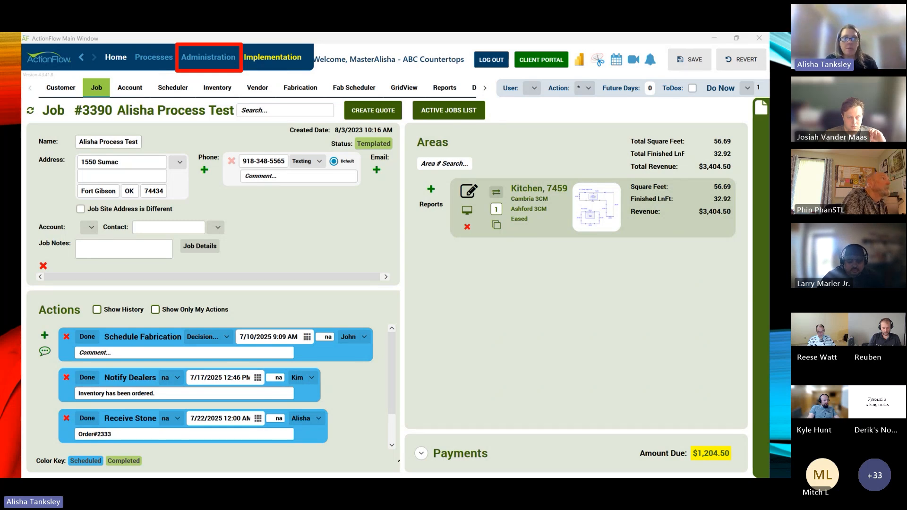
key(Right)
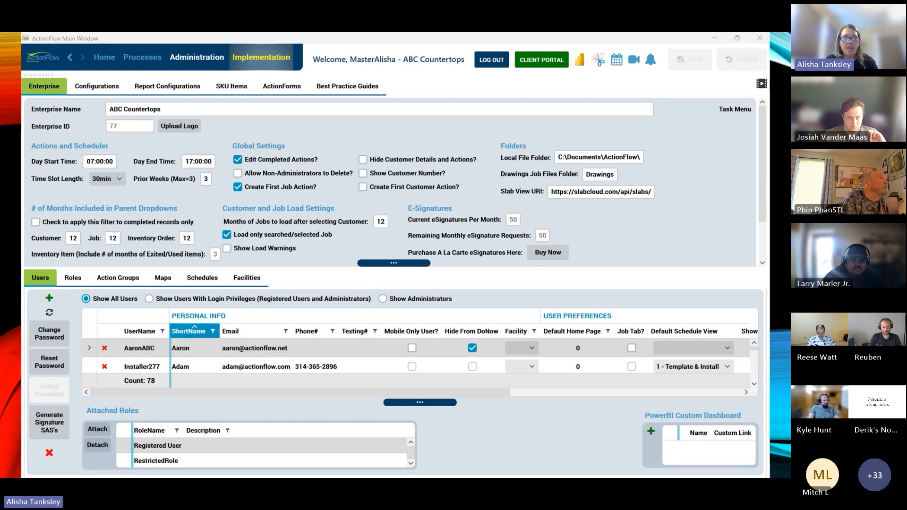
key(Right)
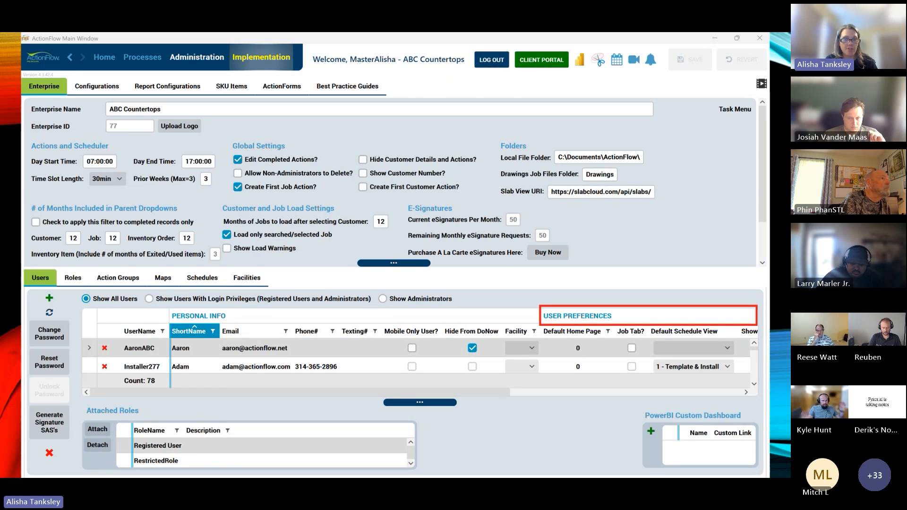
key(Right)
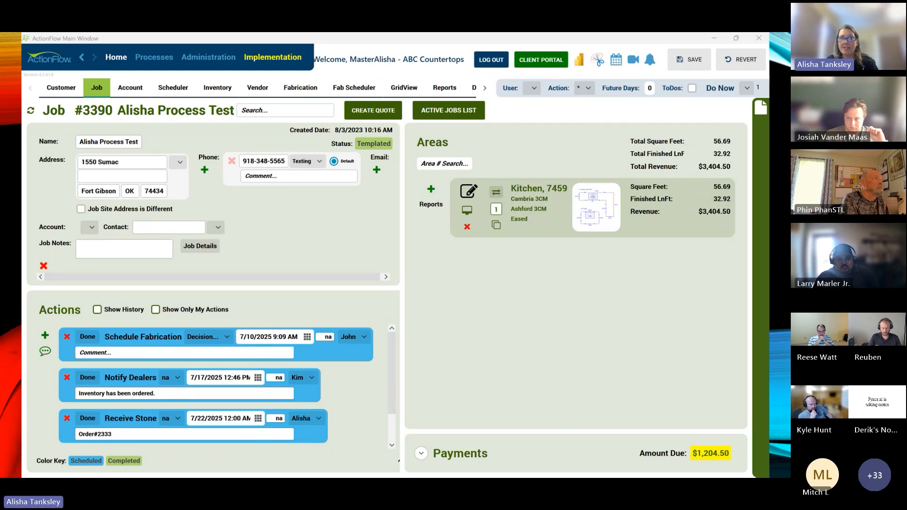
Step: Switch to ActionFlow, search the jobs by the customer's first name and open the second Process Test job
key(alt+Tab)
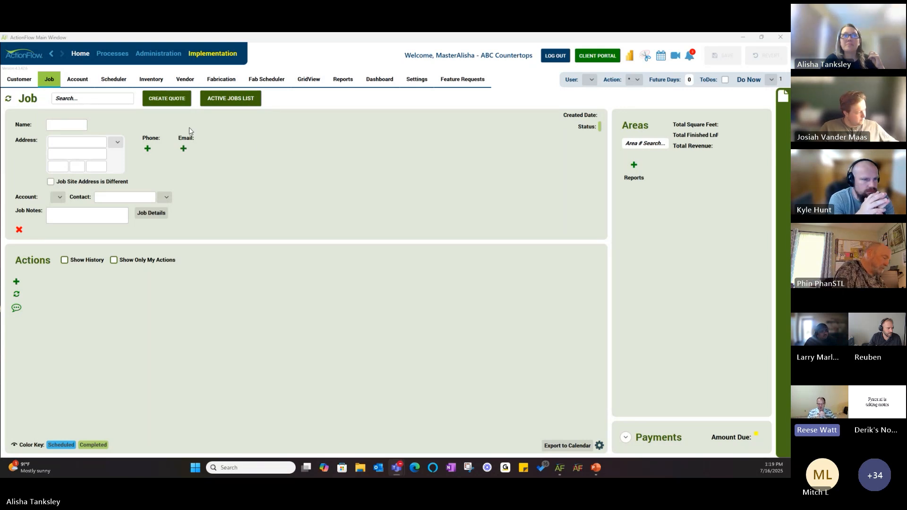
click(238, 101)
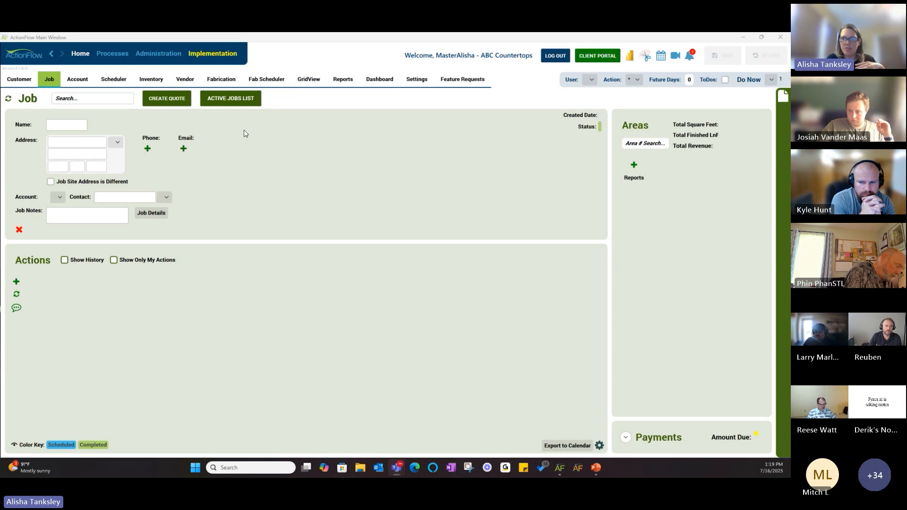
click(103, 98)
text(alisha)
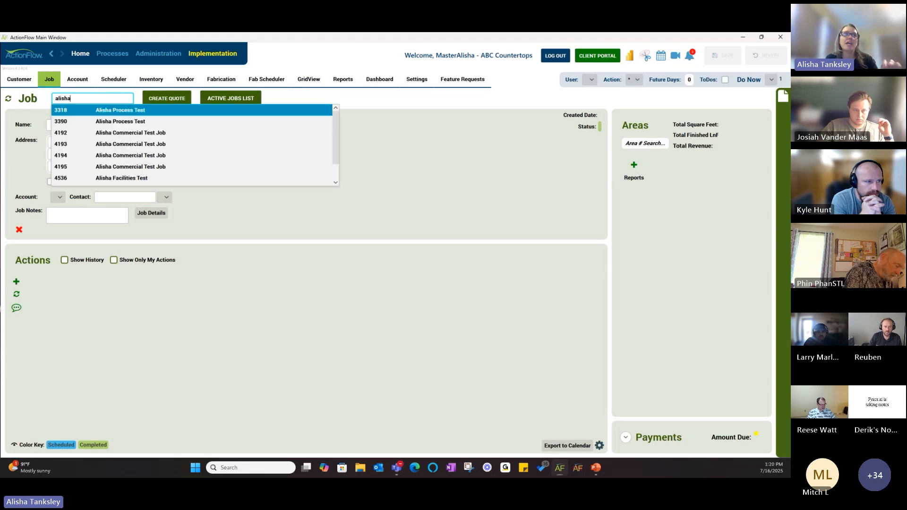
click(101, 124)
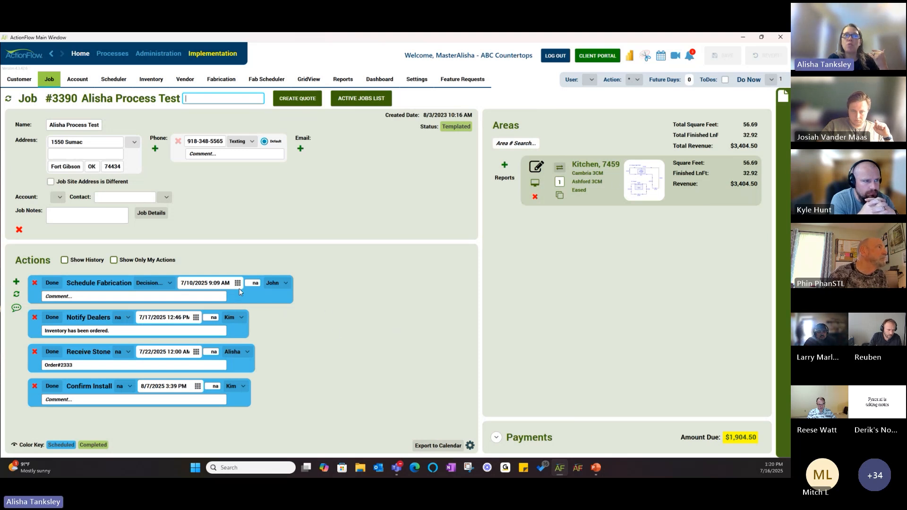
Step: Expand the job's Payments section and toggle the Show Only My Actions filter on and back off
click(497, 437)
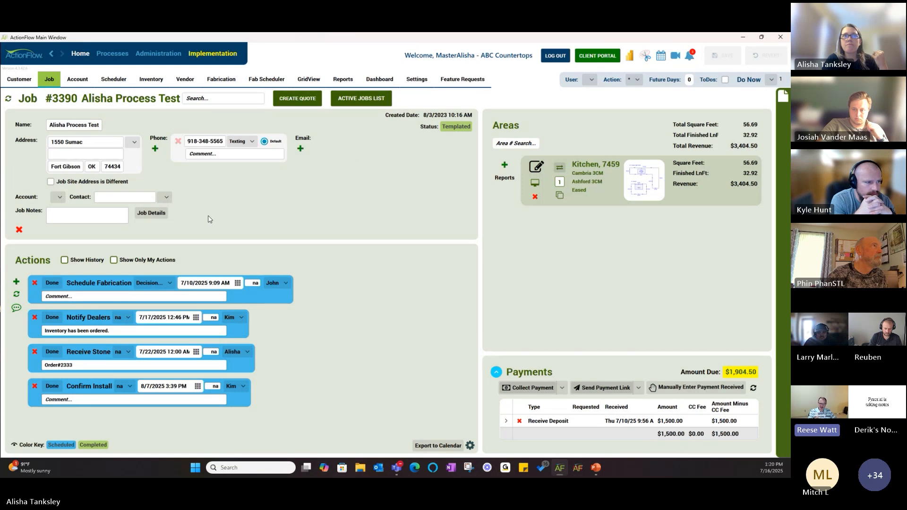
click(114, 261)
click(113, 261)
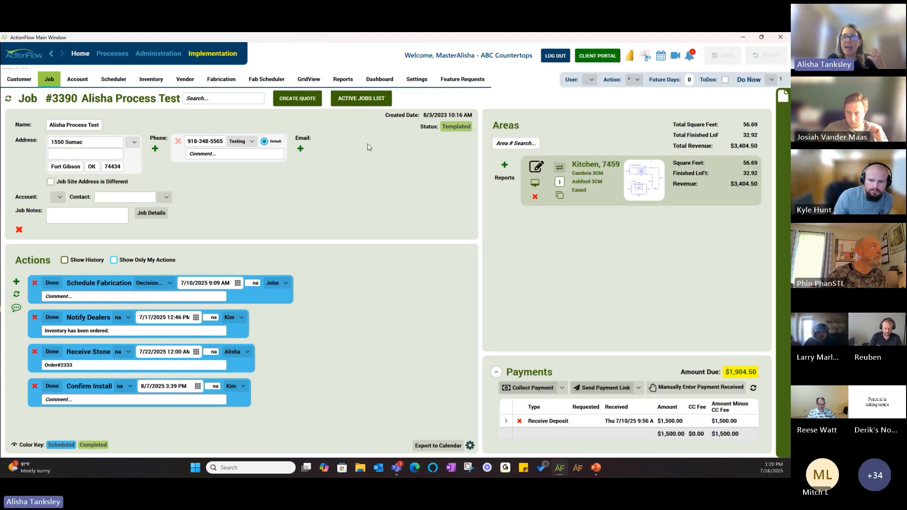
Step: Open the Active Jobs List, bring its window fully into view and toggle the Show Dates option
click(370, 97)
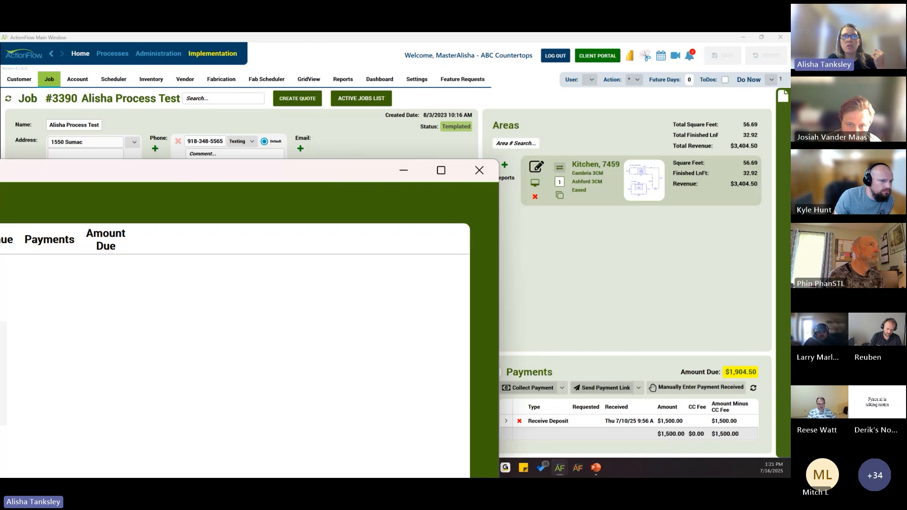
drag(0, 171, 344, 150)
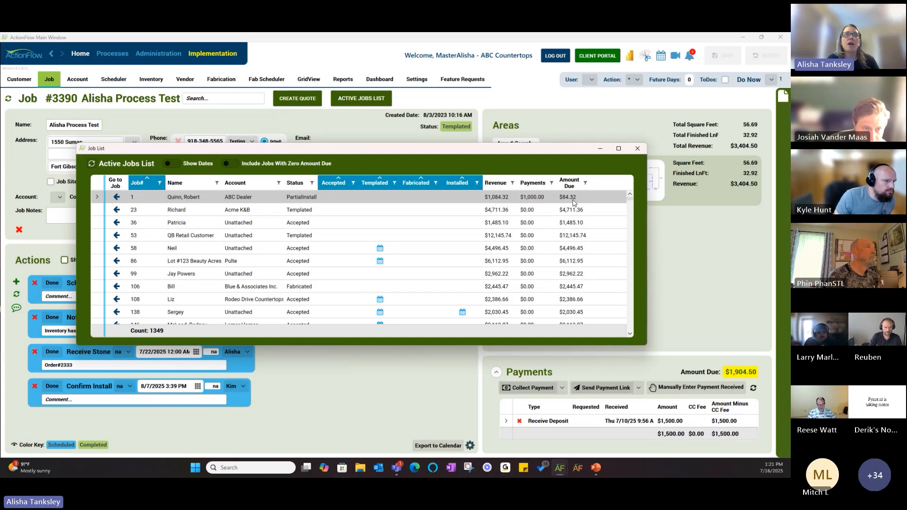
click(176, 165)
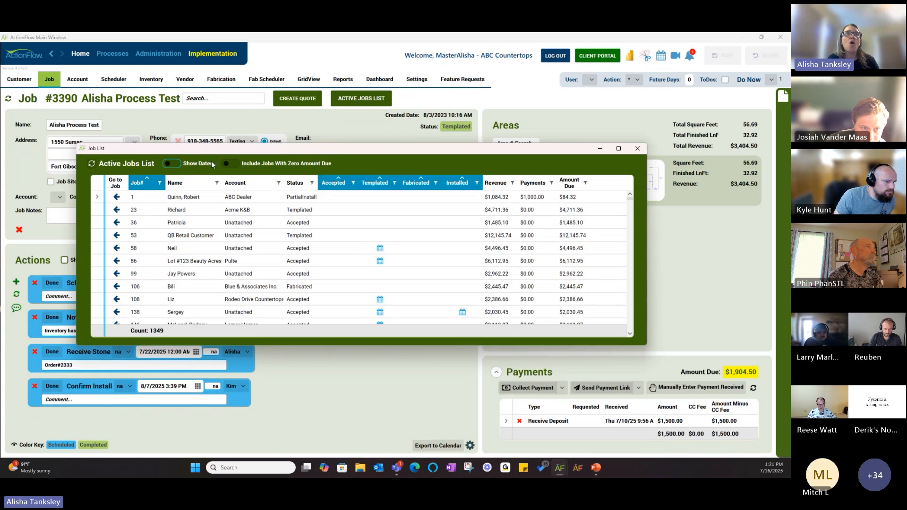
Step: Toggle Include Jobs With Zero Amount Due on and back off in the Active Jobs List and close the list
click(226, 165)
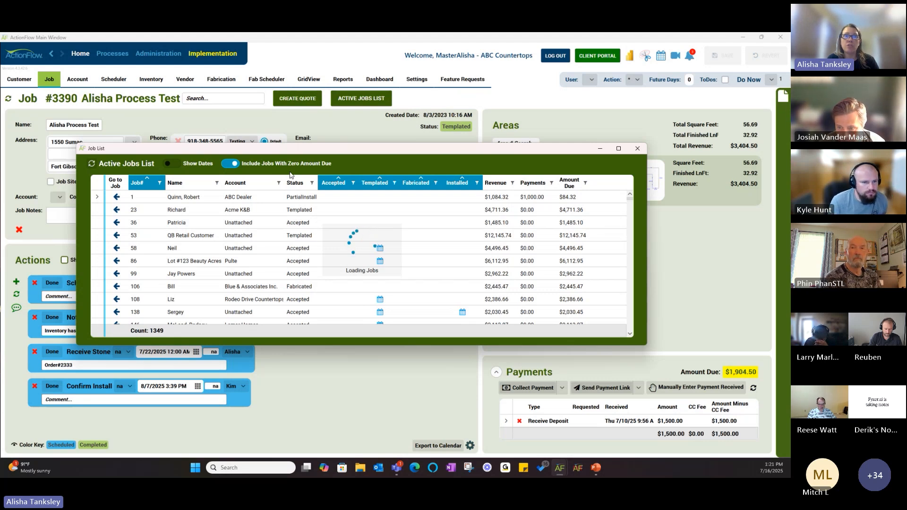
click(232, 164)
click(255, 251)
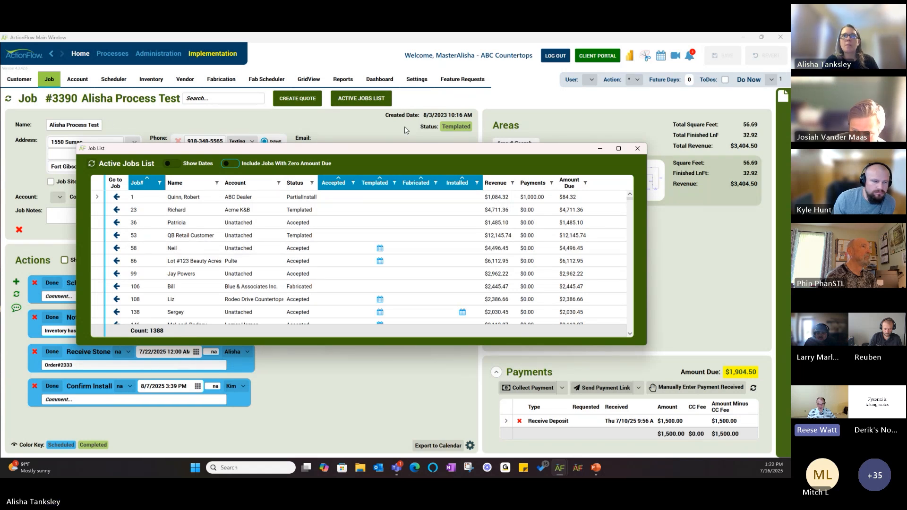
click(638, 149)
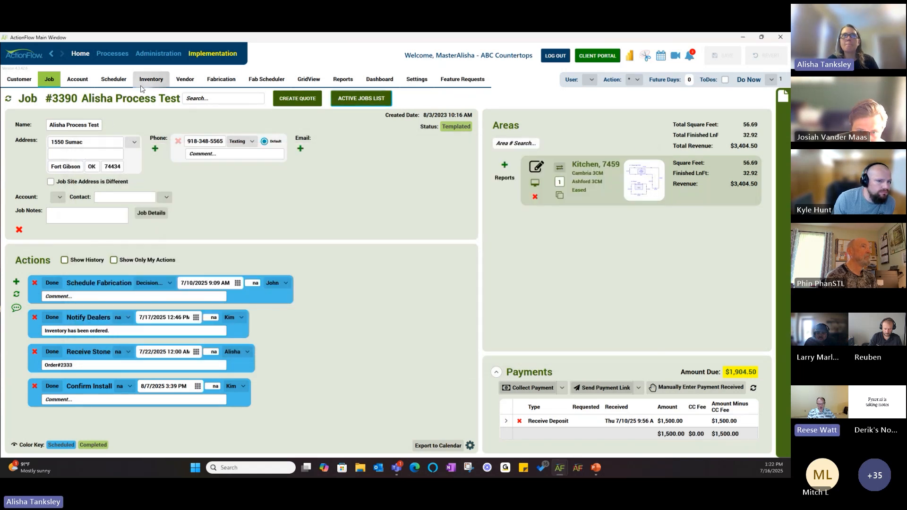
Step: Open the Administration user list, enlarge its grid and bring the User Preferences columns into view
click(160, 59)
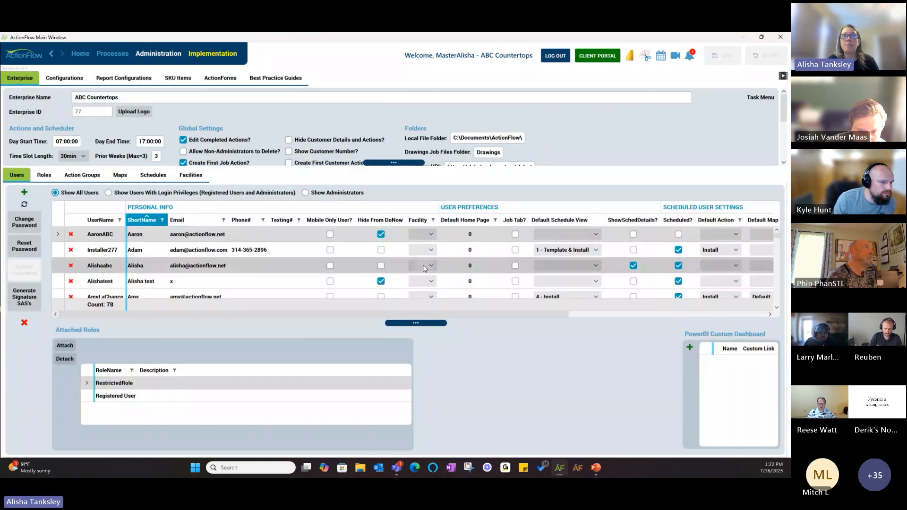
drag(417, 325, 418, 367)
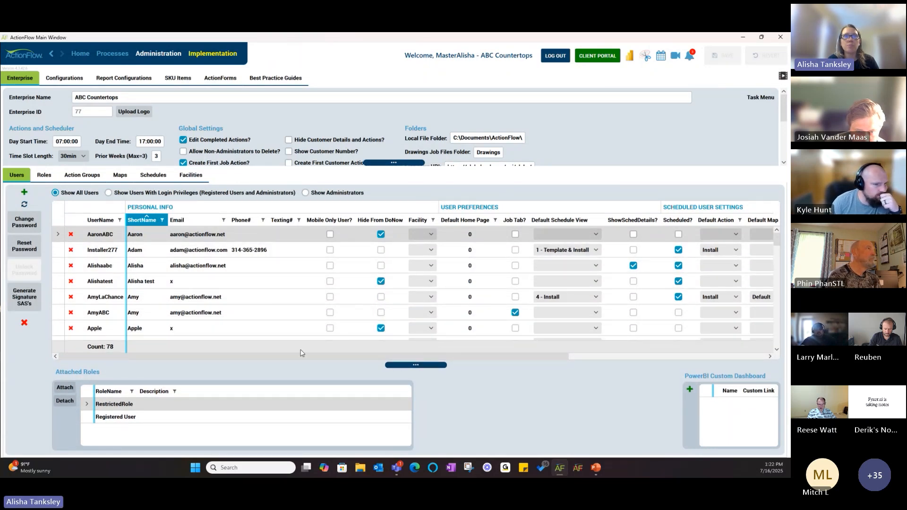
drag(295, 358, 406, 376)
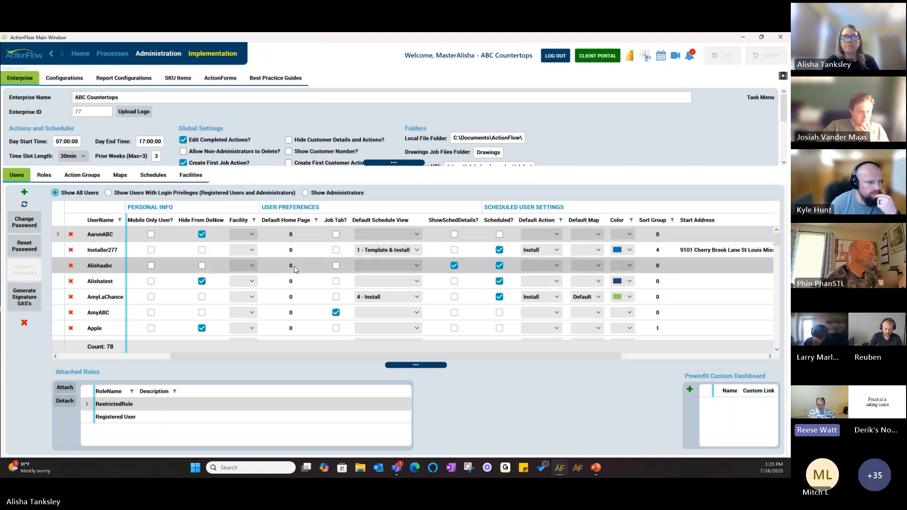
Step: Set the third listed user's Default Home Page preference to 1 and change it back to 0
click(295, 268)
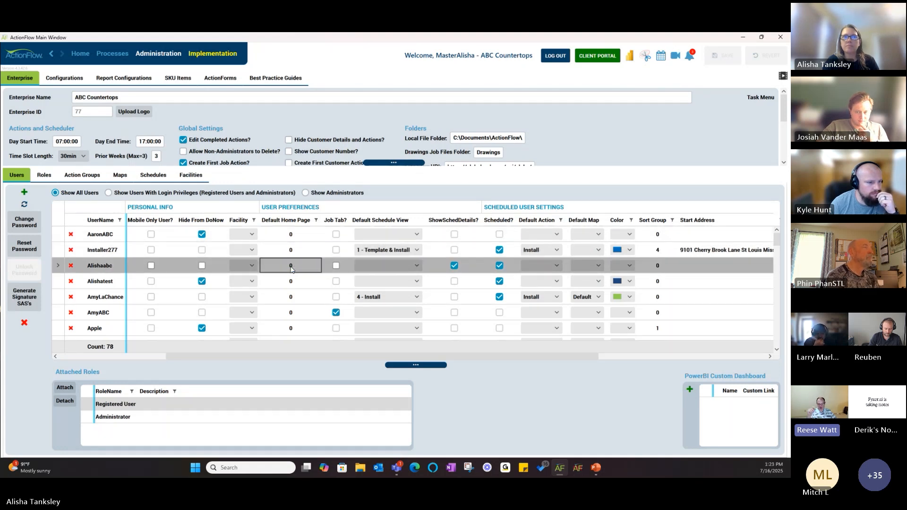
click(295, 267)
text(1)
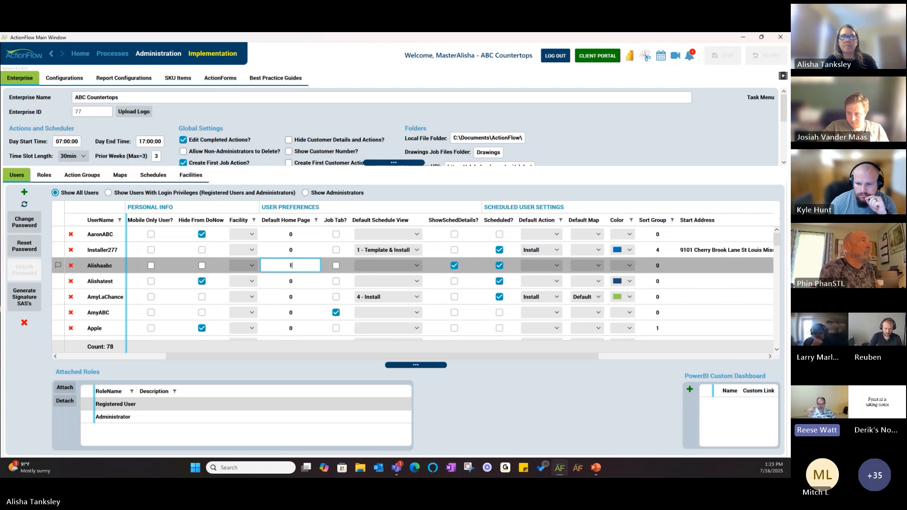
click(302, 285)
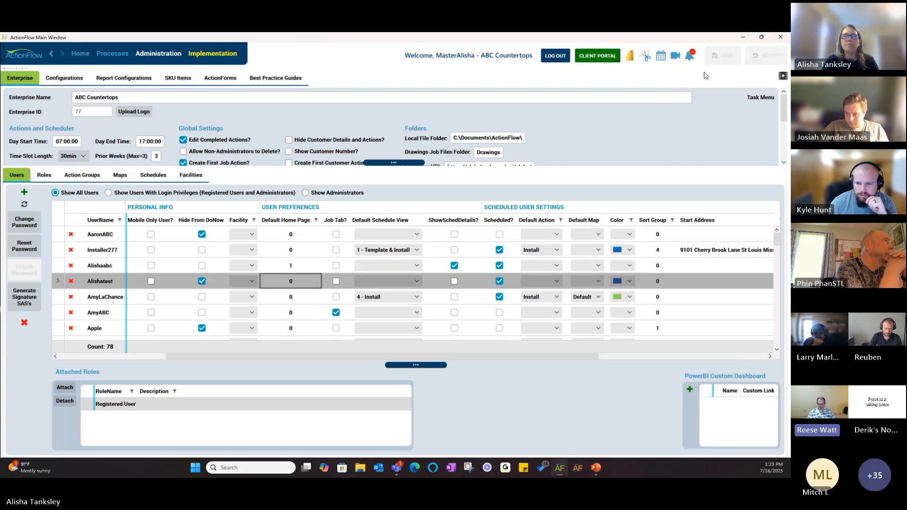
click(308, 271)
text(0)
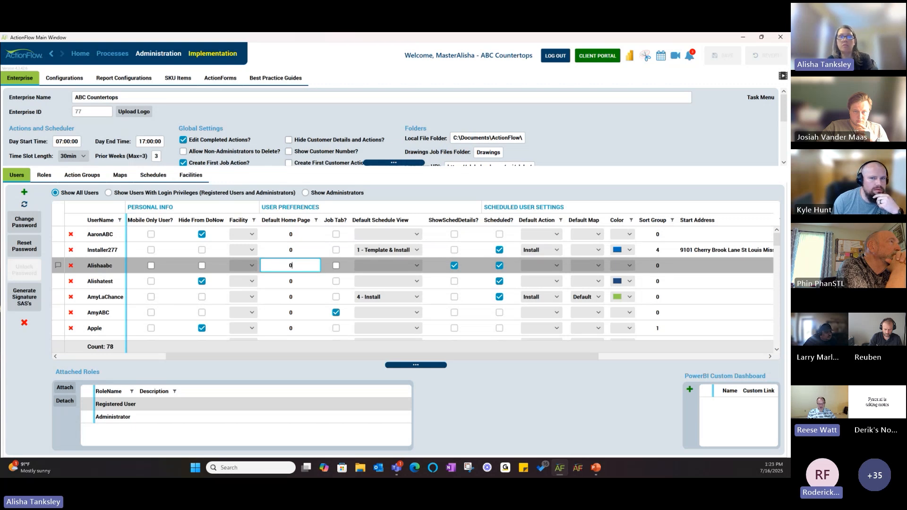
key(Return)
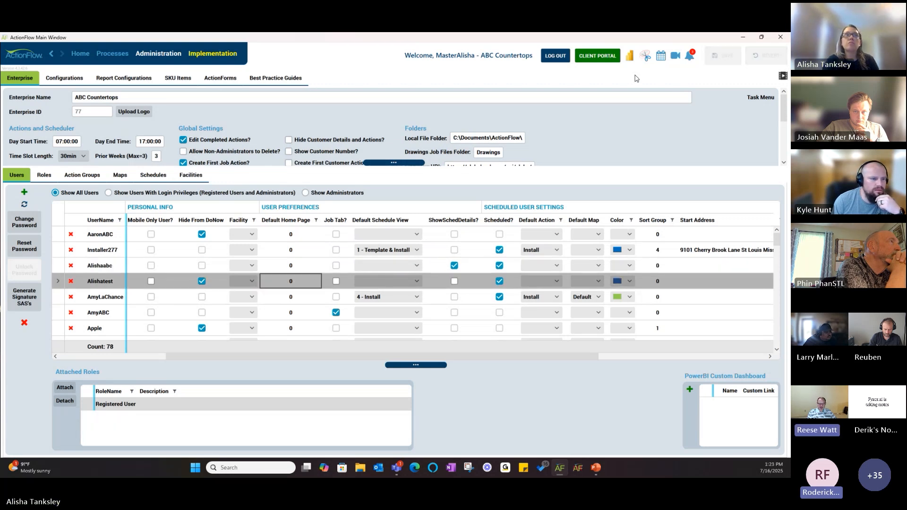
Step: Review the Default Home Page choices in the Home area's Settings, keeping Customer selected, and return to the Job page
click(80, 55)
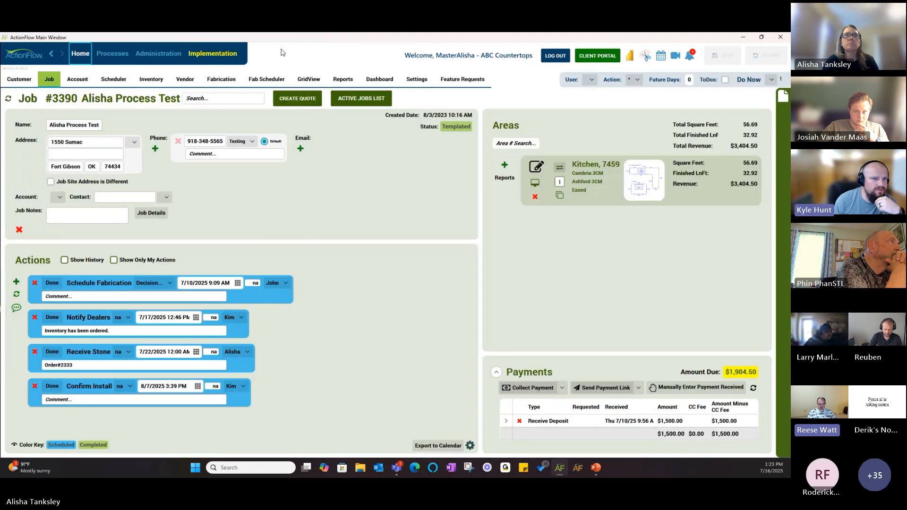
click(416, 79)
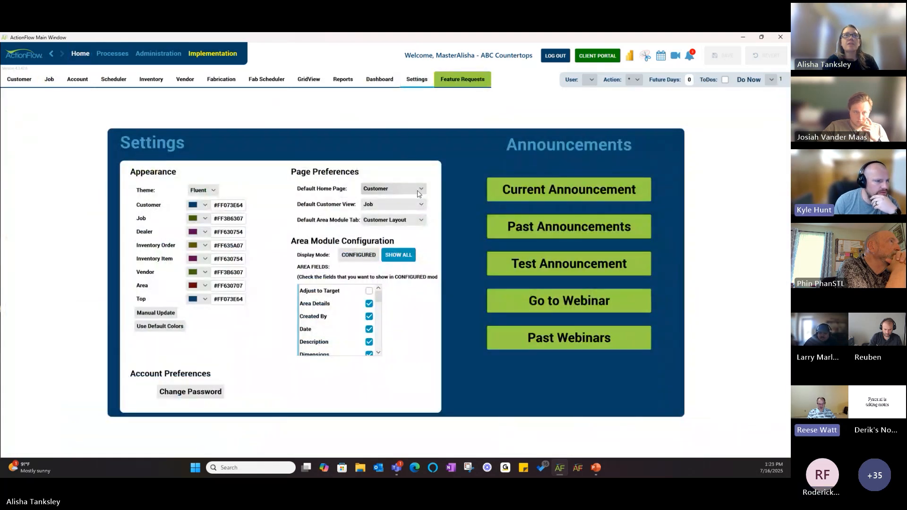
click(416, 190)
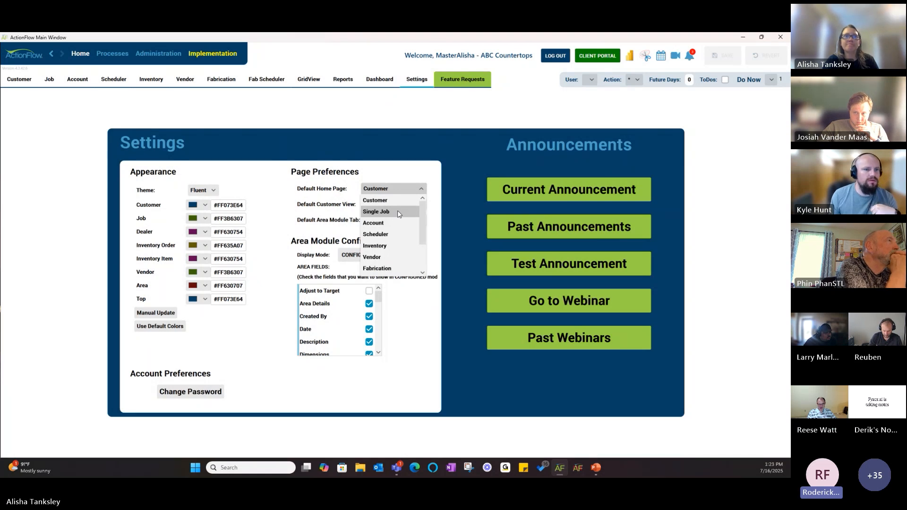
click(397, 188)
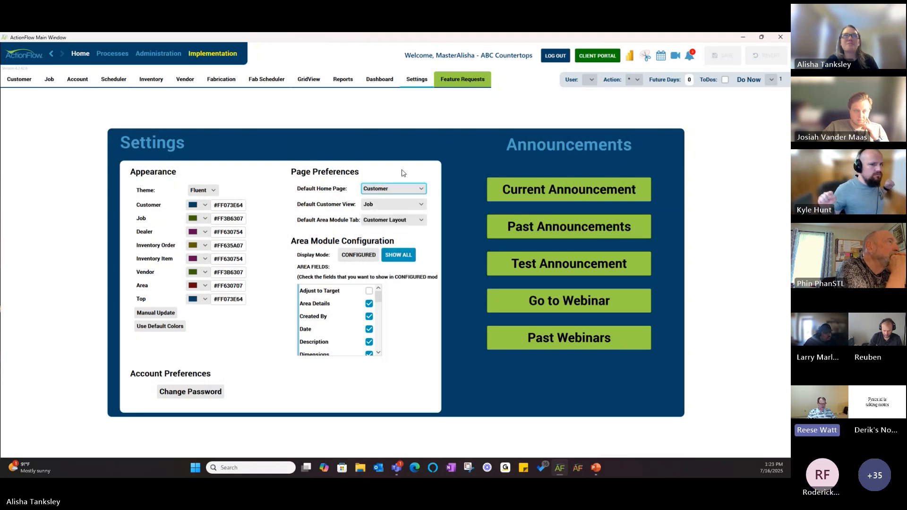
click(422, 191)
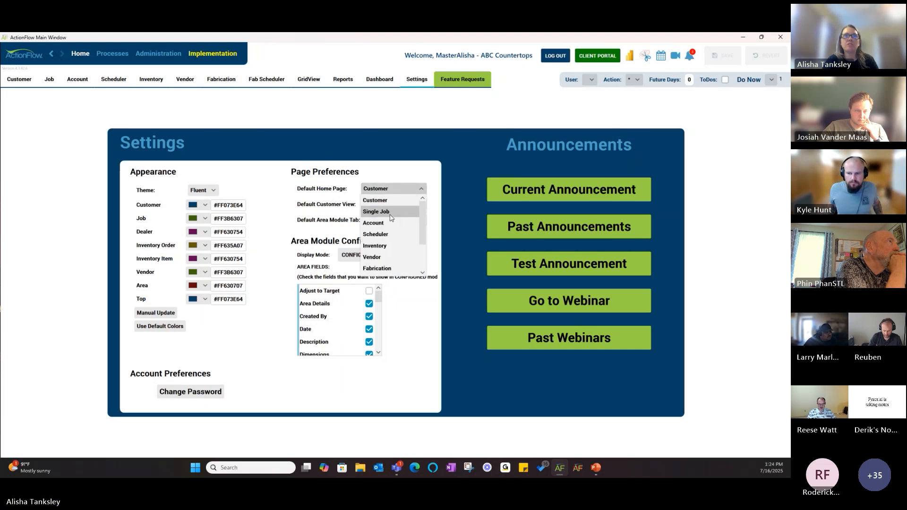
click(396, 172)
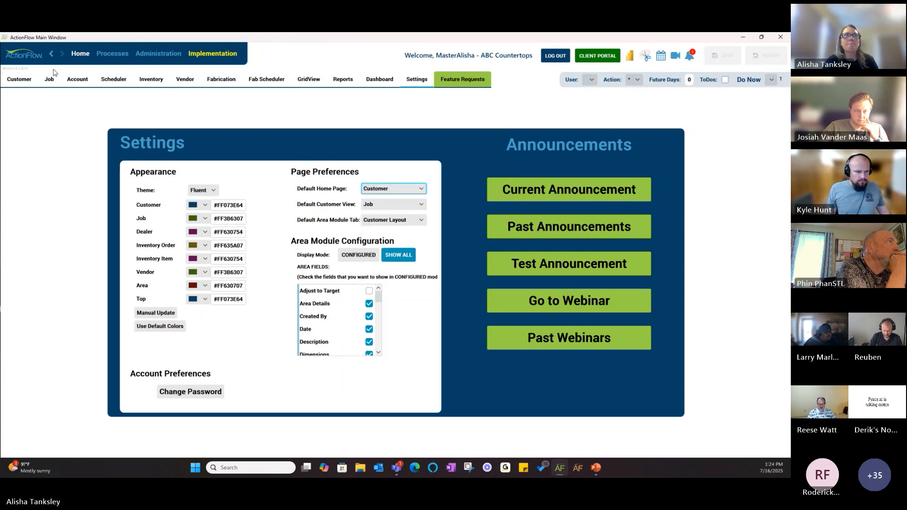
click(49, 81)
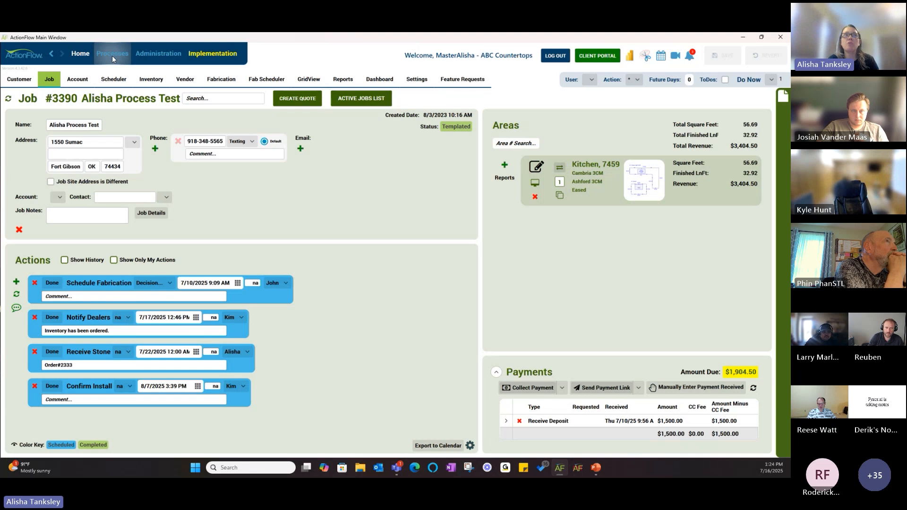
Step: Enlarge the Enterprise settings pane in Administration to view the global and job load settings, and return to the job
click(160, 55)
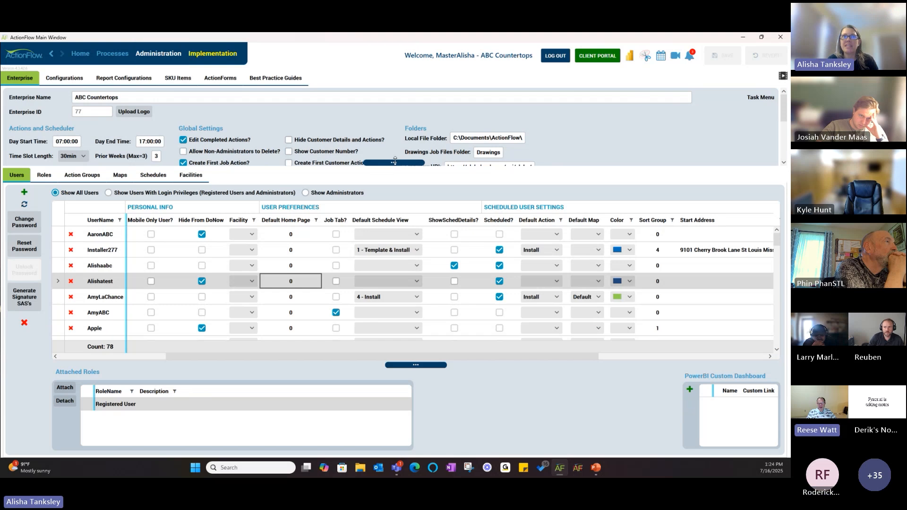
drag(393, 164, 394, 257)
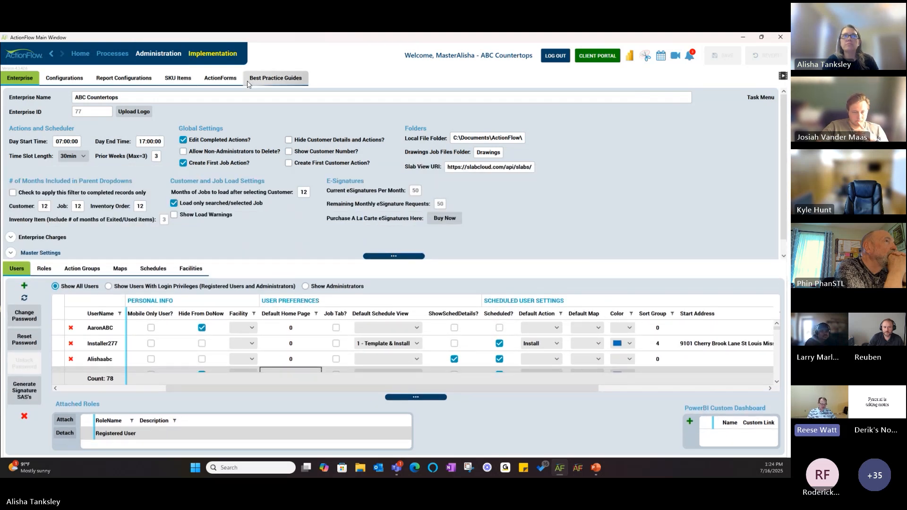
click(89, 54)
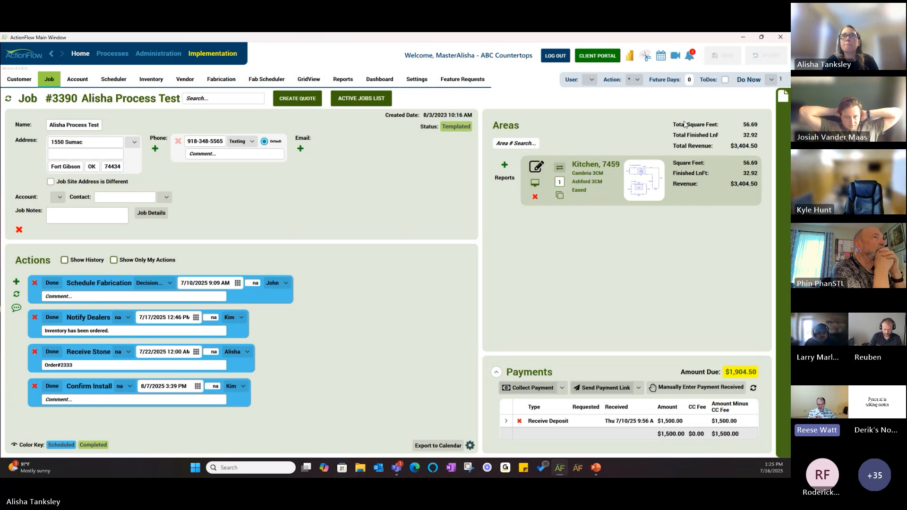
Step: Open the job's Kitchen area, show Cost and T$ in its Area Summary, and close the Area Module
click(536, 168)
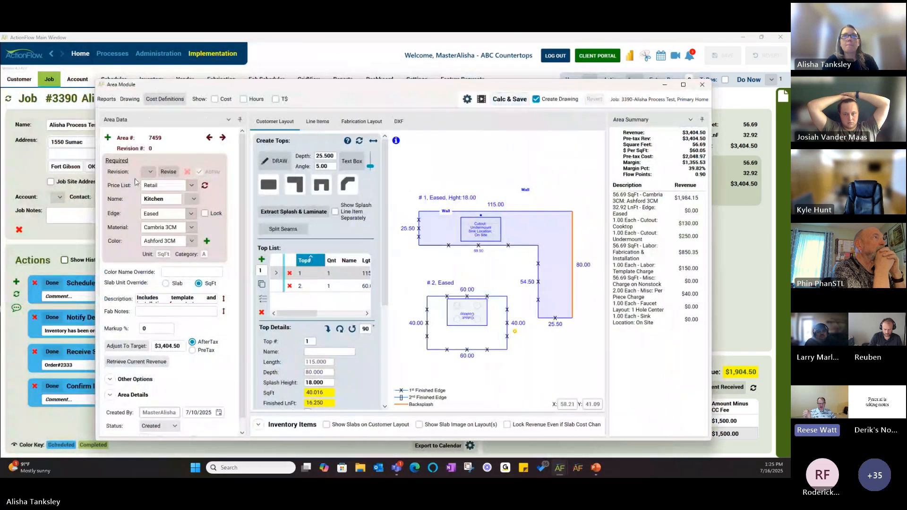
drag(284, 85, 303, 76)
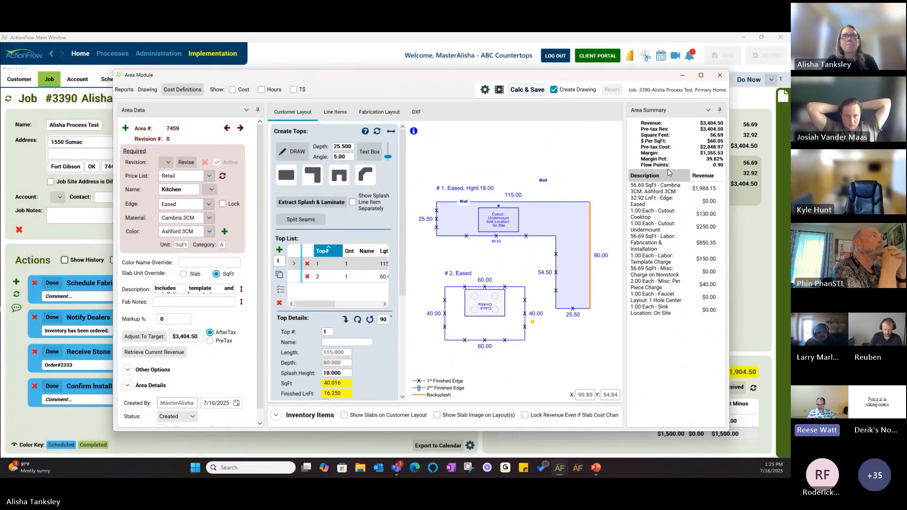
click(232, 89)
click(294, 89)
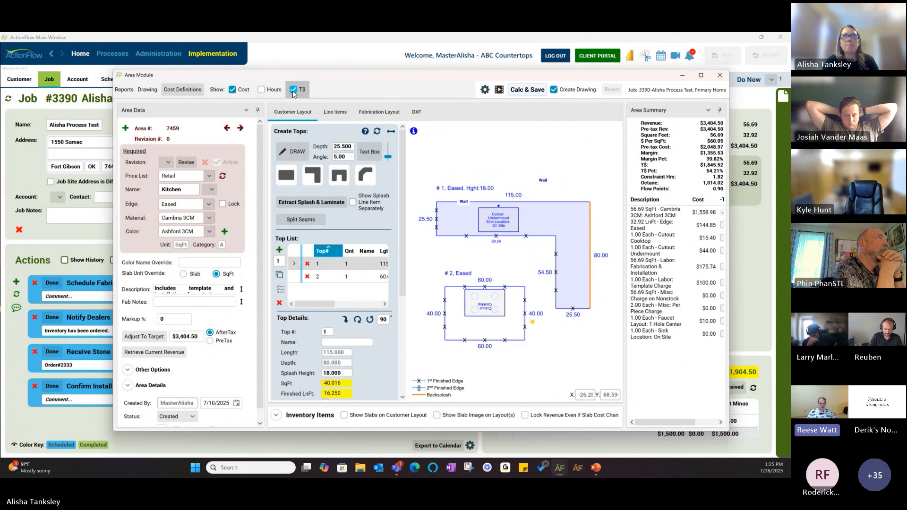
mouse_move(661, 425)
mouse_down()
mouse_move(688, 423)
mouse_move(662, 423)
mouse_up()
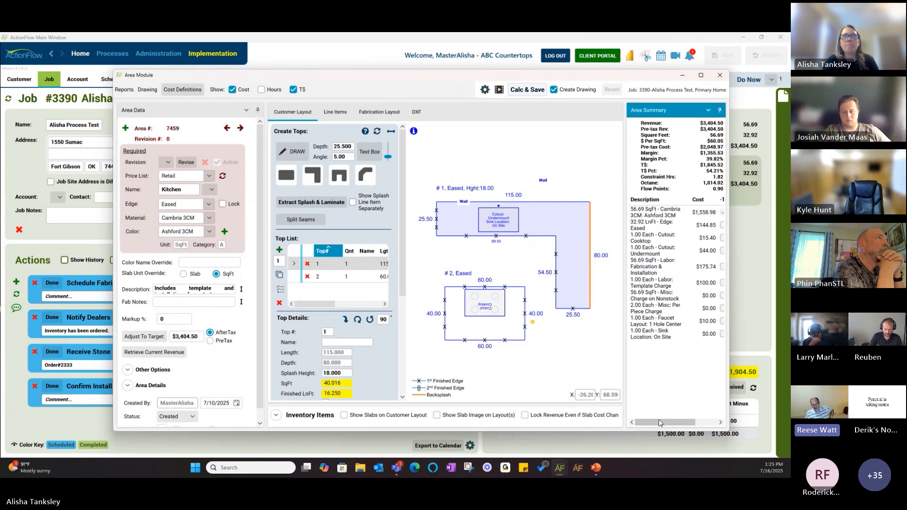
click(718, 77)
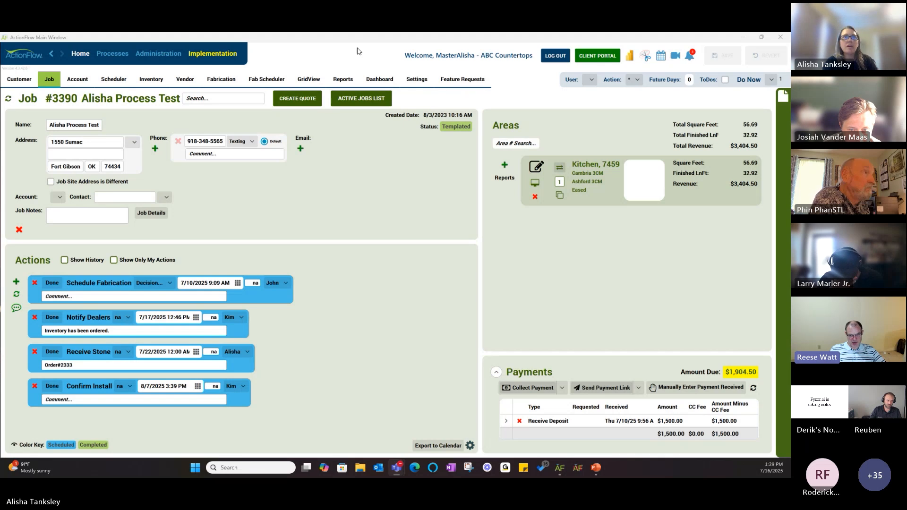
Step: Reopen the Active Jobs List, browse down through its jobs and view the Status column's filter options without applying any
click(352, 101)
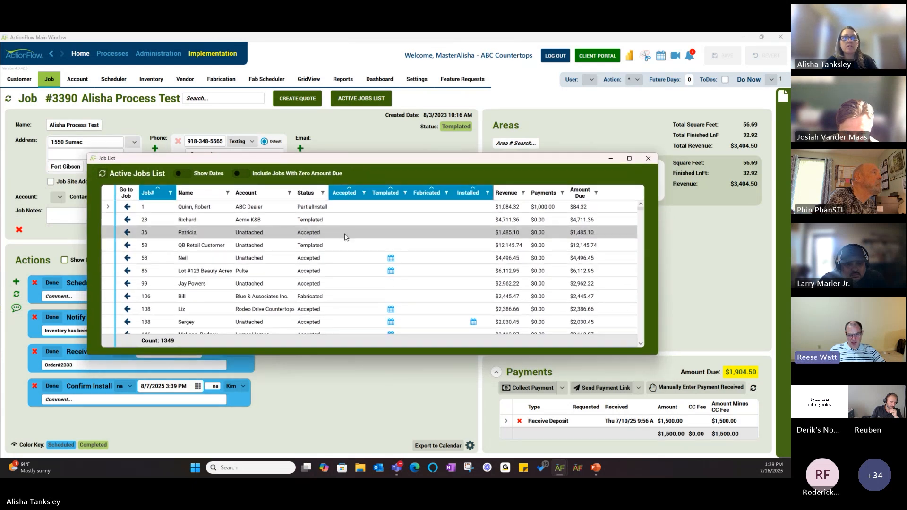
scroll(344, 239, down, 15)
scroll(344, 242, down, 8)
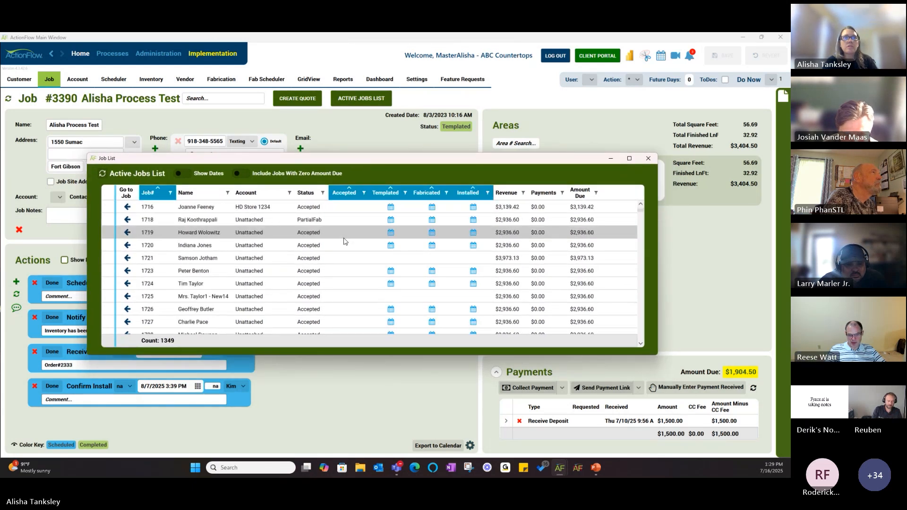
scroll(344, 241, down, 8)
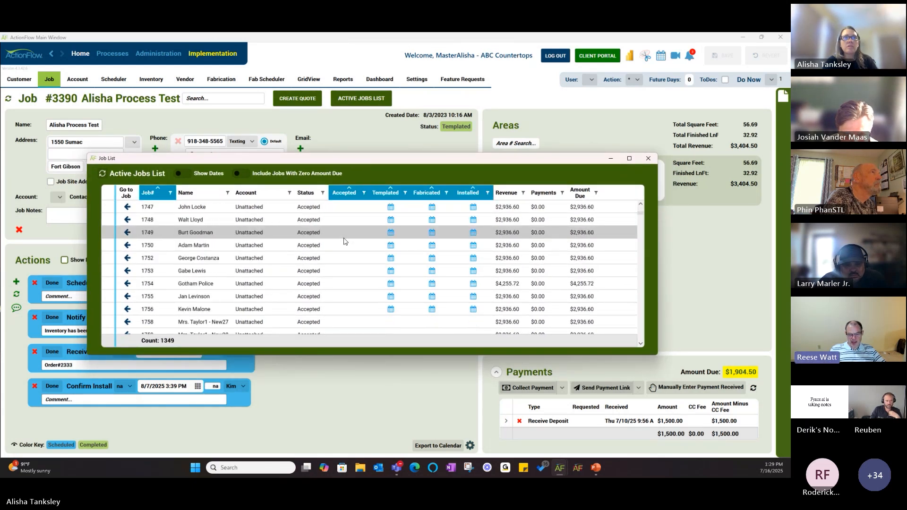
scroll(344, 241, down, 3)
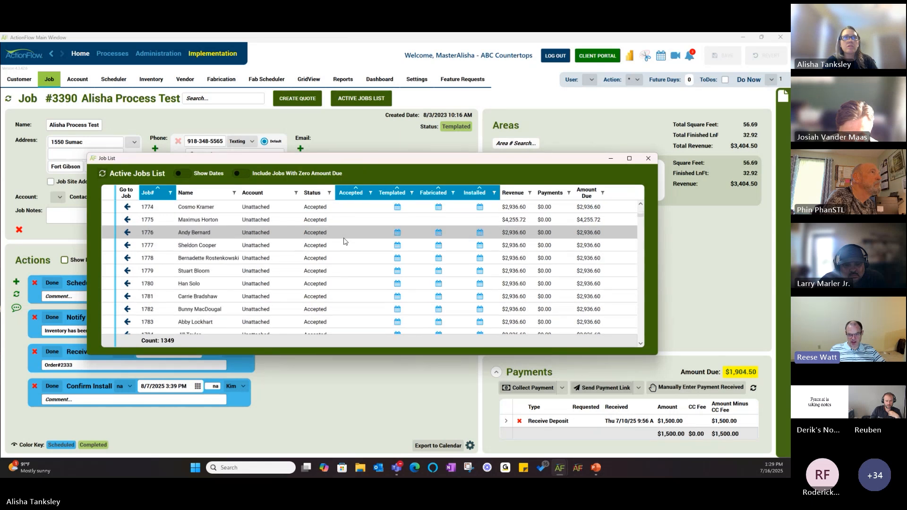
scroll(344, 242, down, 8)
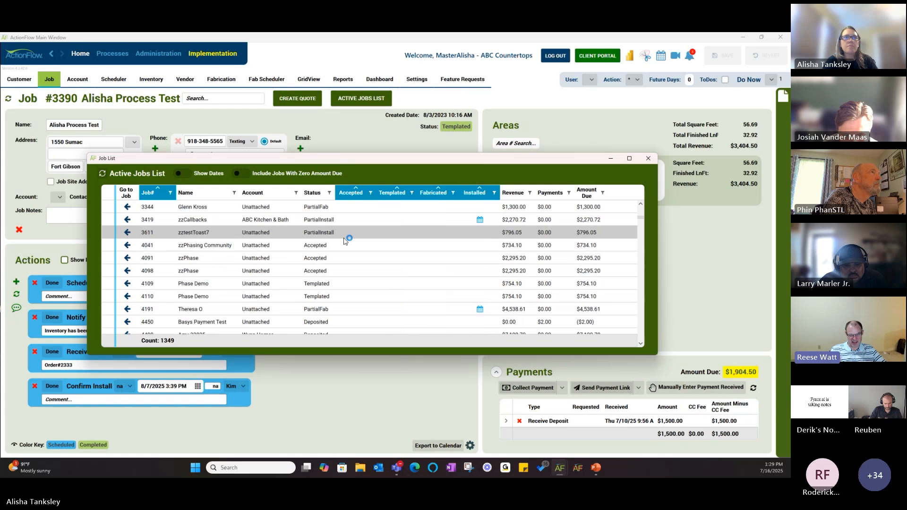
scroll(344, 242, down, 1)
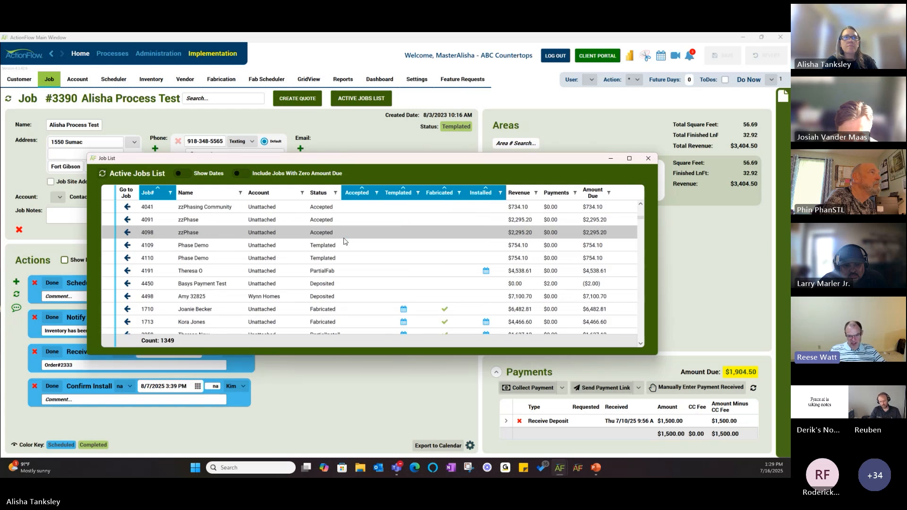
scroll(344, 241, down, 2)
scroll(344, 242, down, 3)
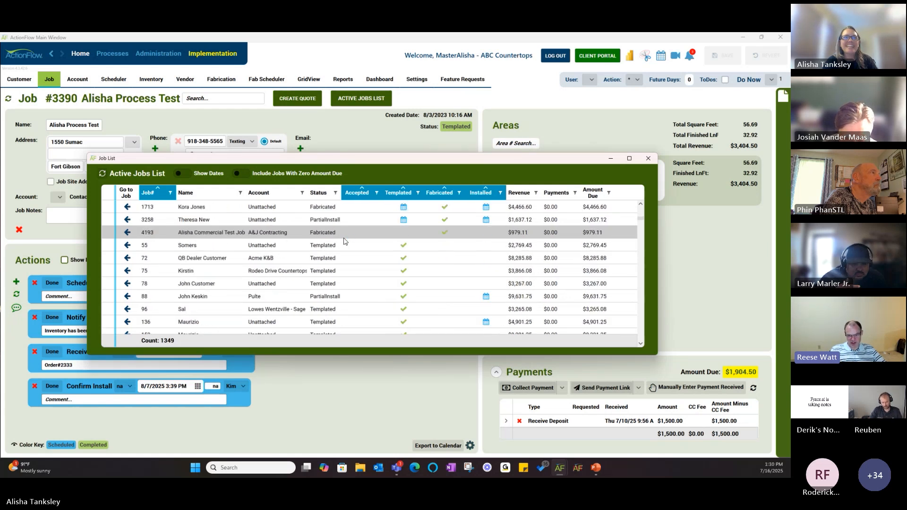
click(337, 193)
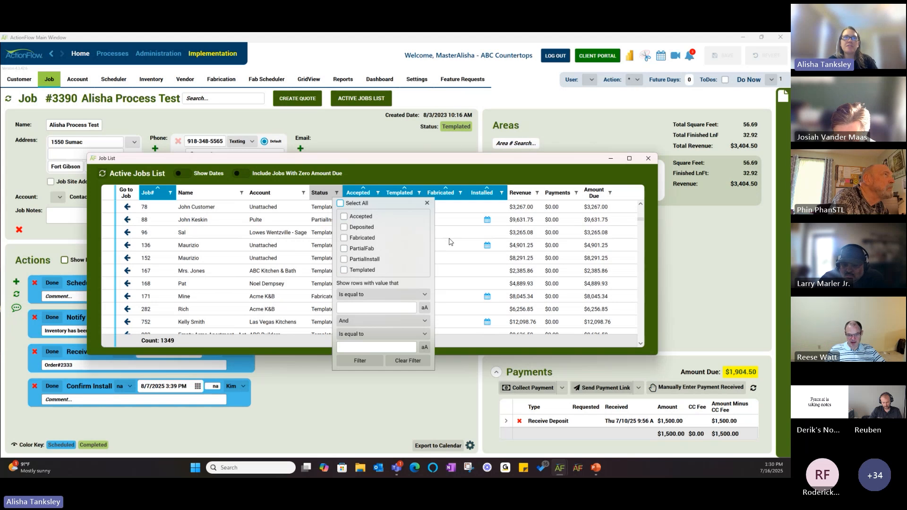
click(427, 204)
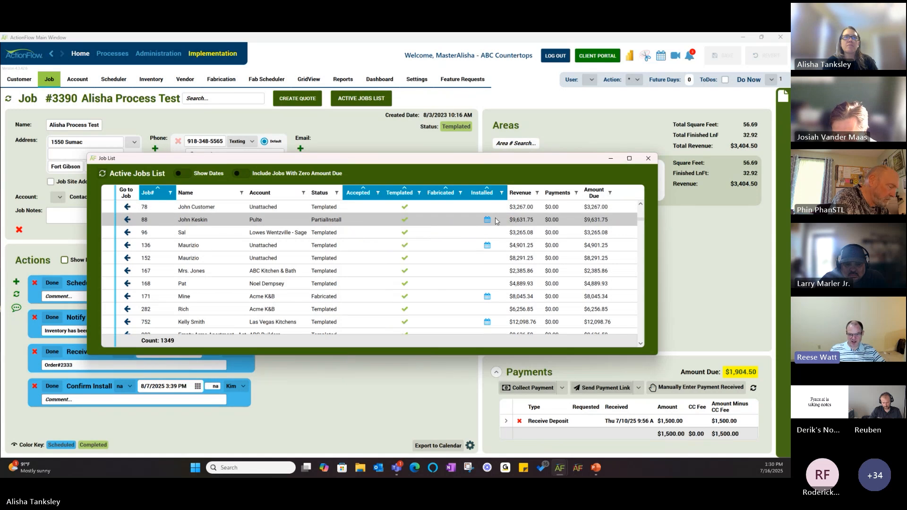
Step: Select job 136 in the Active Jobs List, turn Show Dates on to view its phase dates, and turn it off again
click(489, 249)
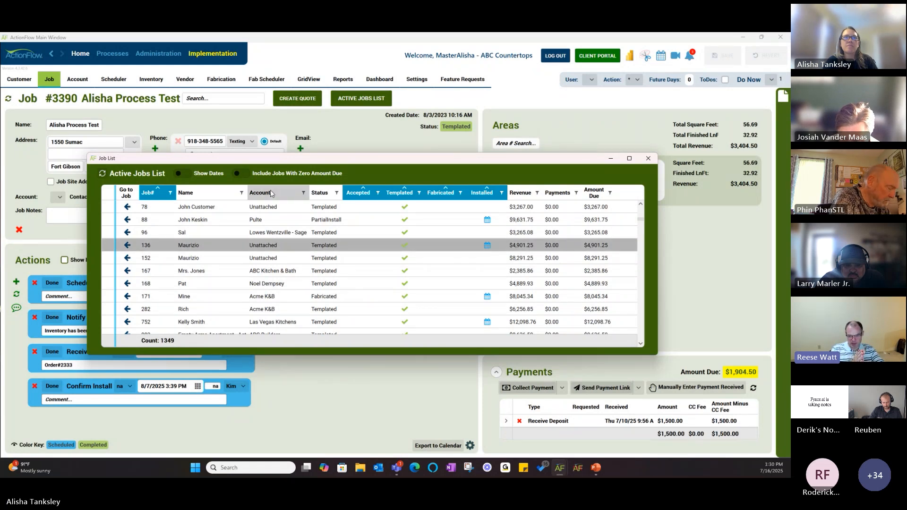
click(181, 174)
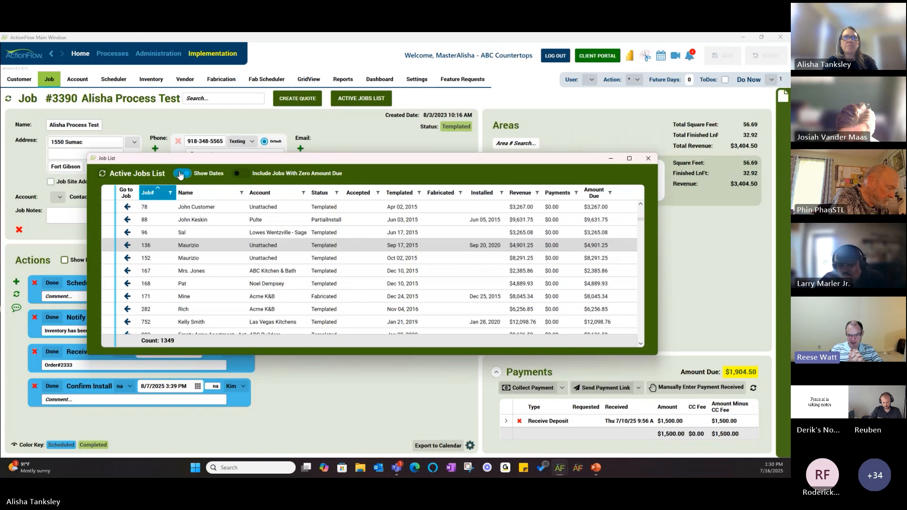
click(180, 174)
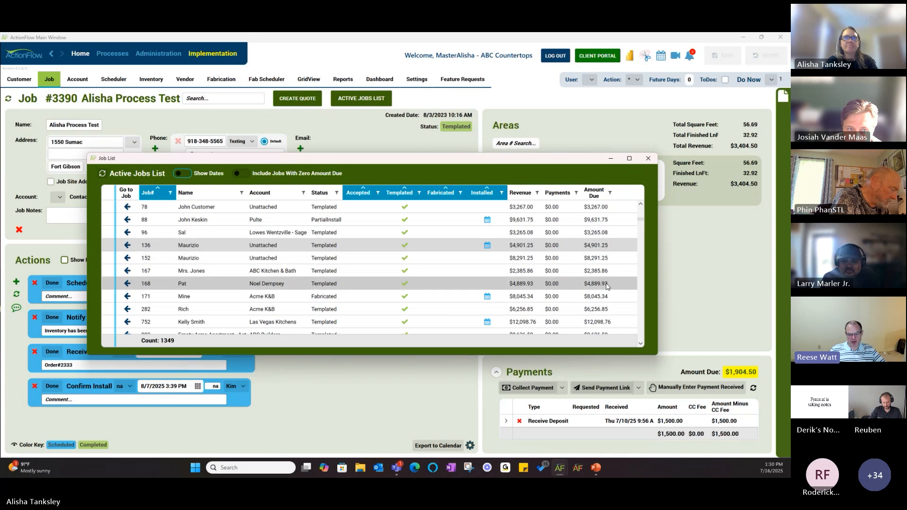
Step: Browse back up through the Active Jobs List to compare the jobs' phase icons and amounts due, and close the list
scroll(609, 297, down, 1)
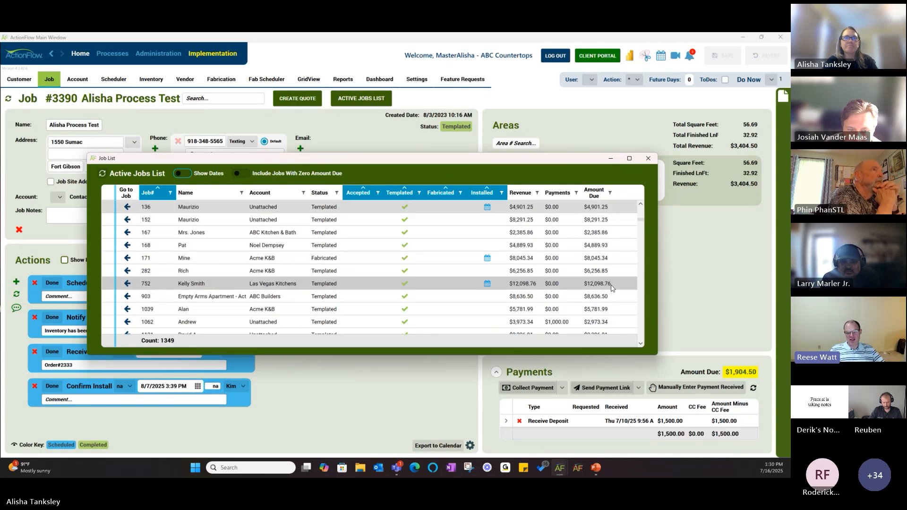
scroll(612, 288, up, 1)
scroll(611, 288, up, 3)
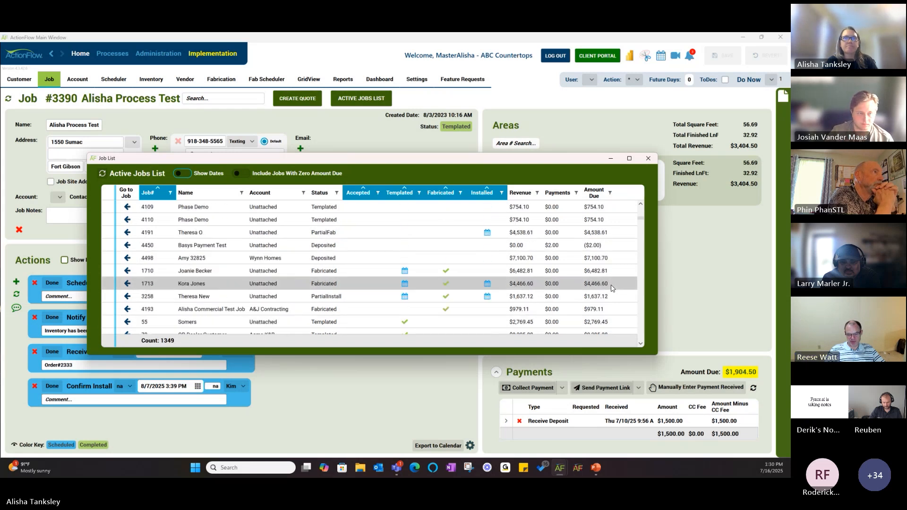
scroll(611, 288, up, 5)
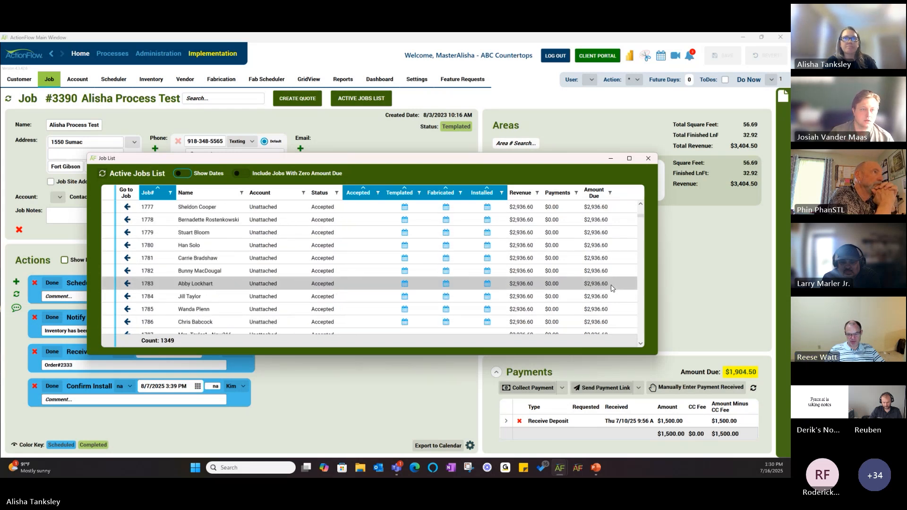
scroll(612, 289, up, 2)
click(648, 158)
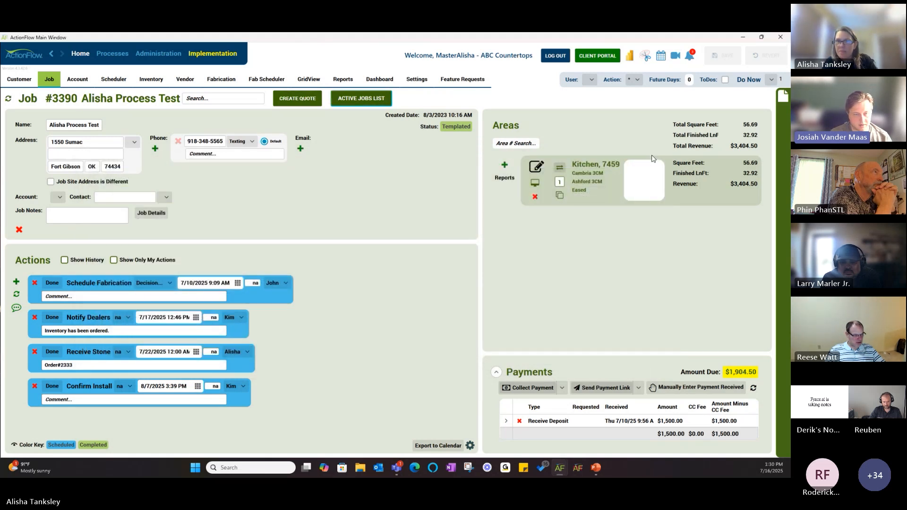
Step: Reopen the Active Jobs List from the job page
click(350, 100)
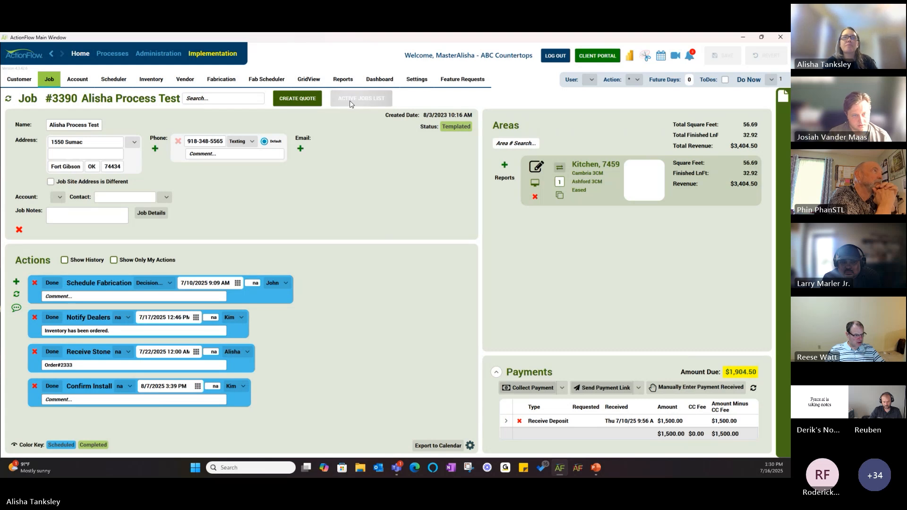